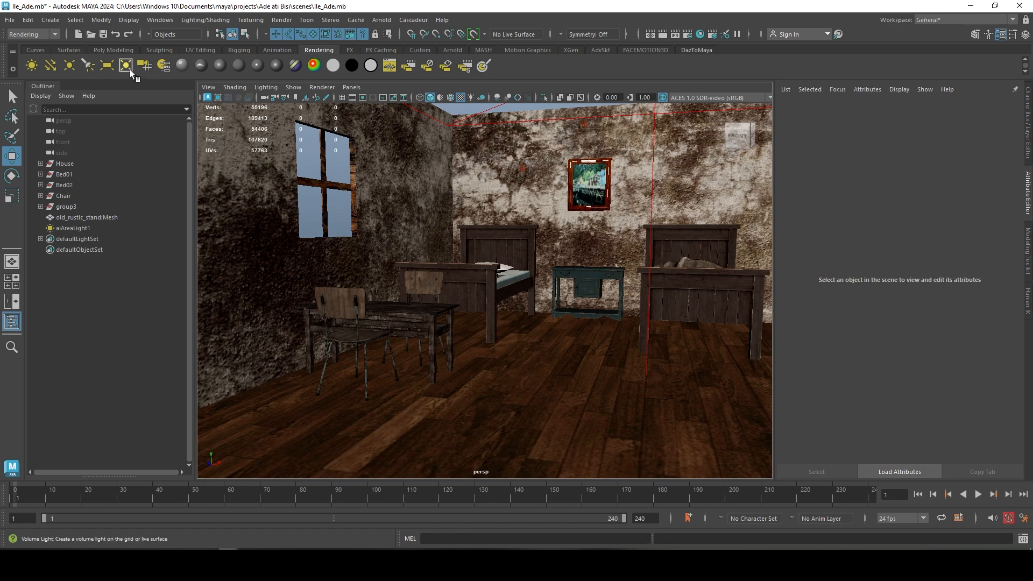
- Create a spot light in the bedroom scene
click(382, 21)
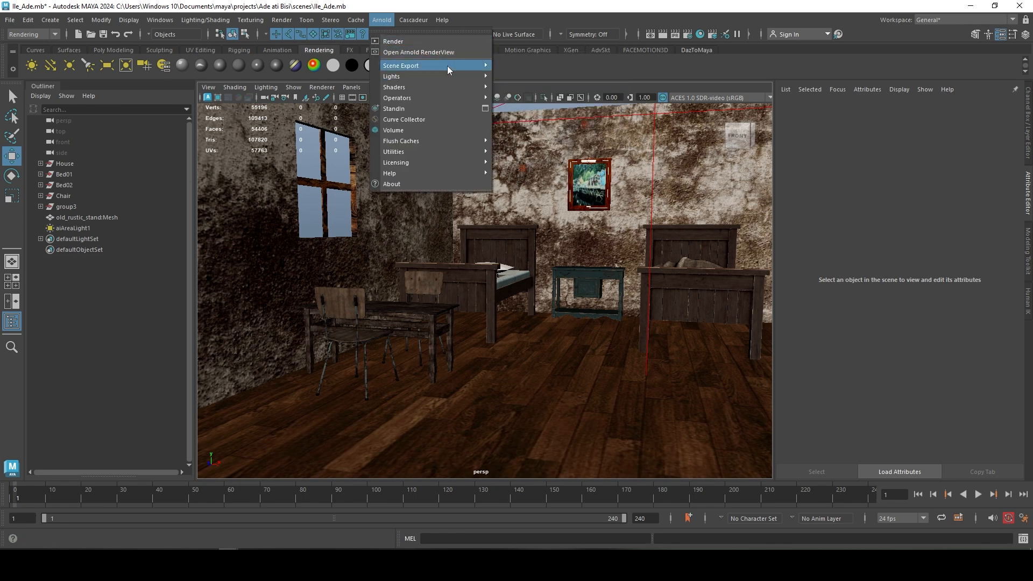
mouse_move(450, 79)
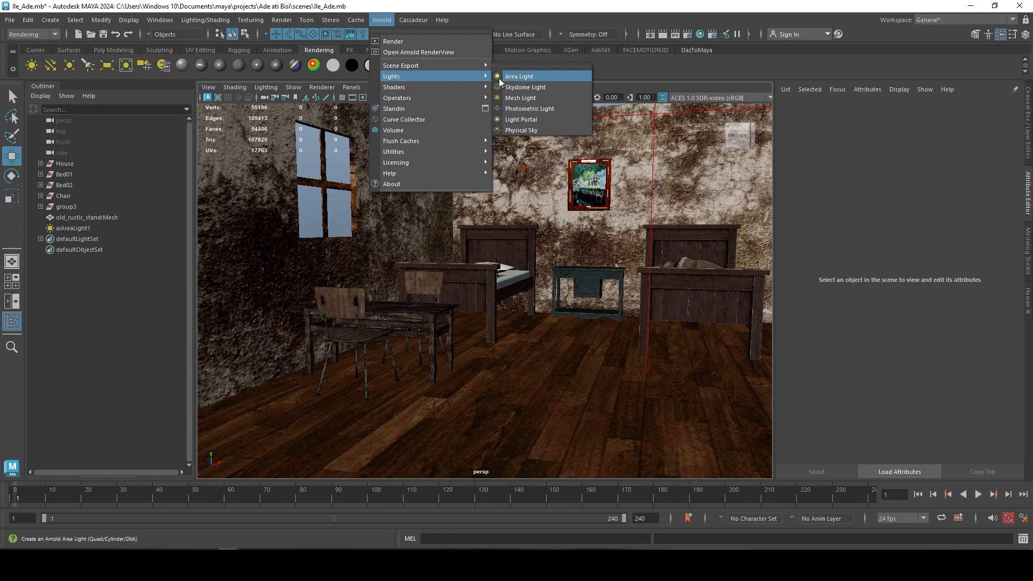
click(89, 67)
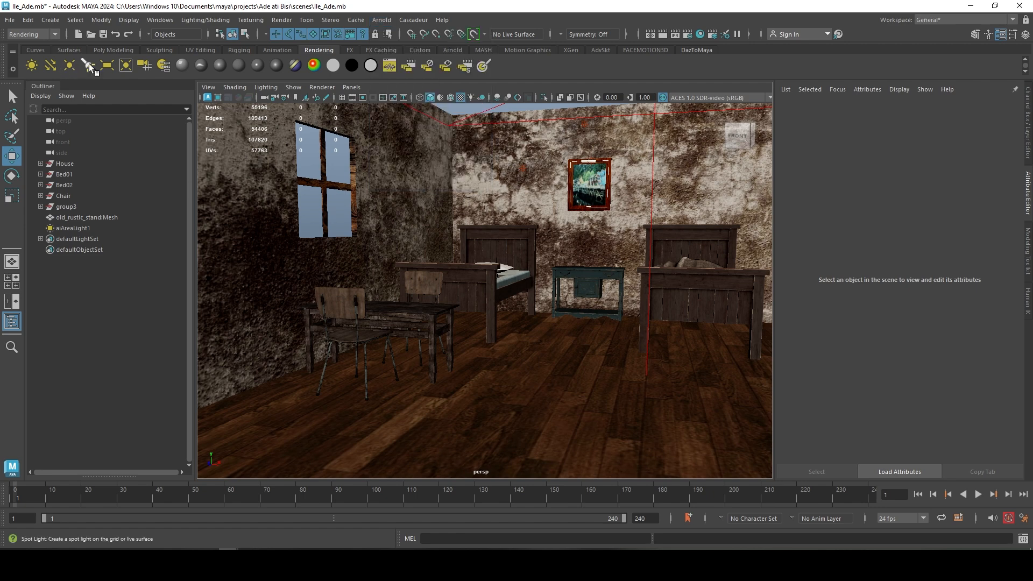
click(89, 67)
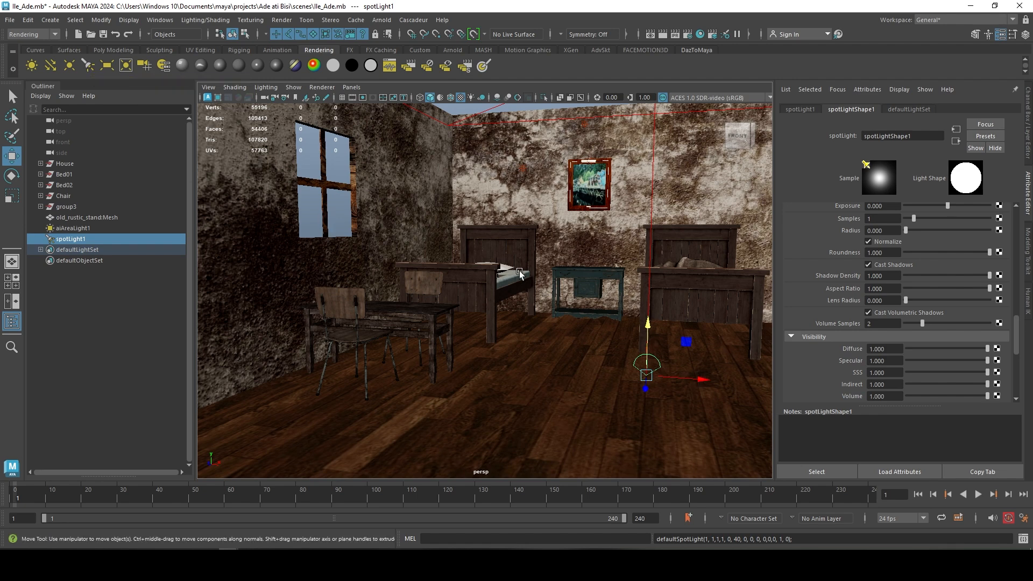
- Raise the spot light to a height of about 2.55 cm and move it outside the room, beyond the wall with the window
click(382, 20)
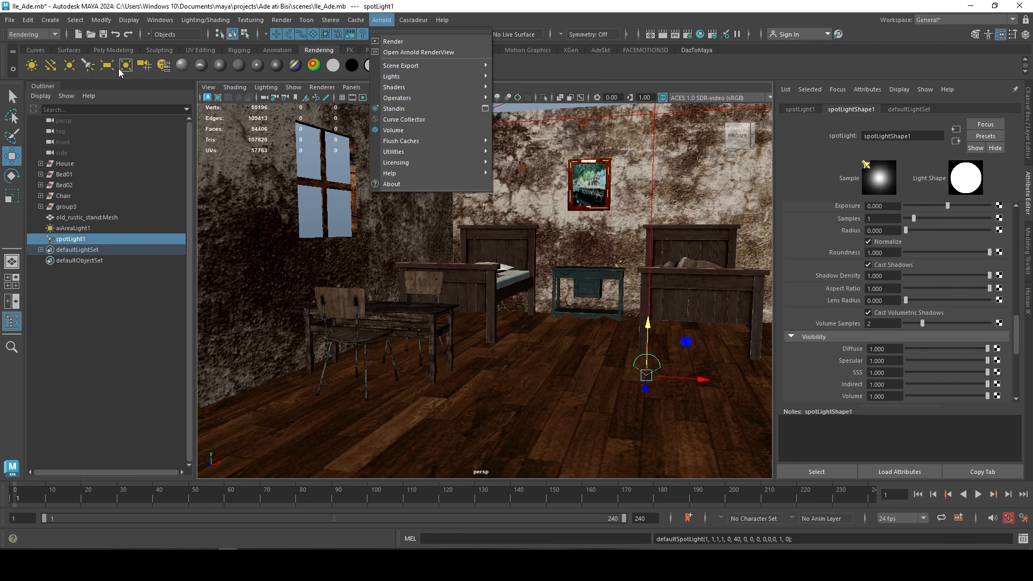
drag(647, 324, 654, 255)
drag(703, 305, 205, 284)
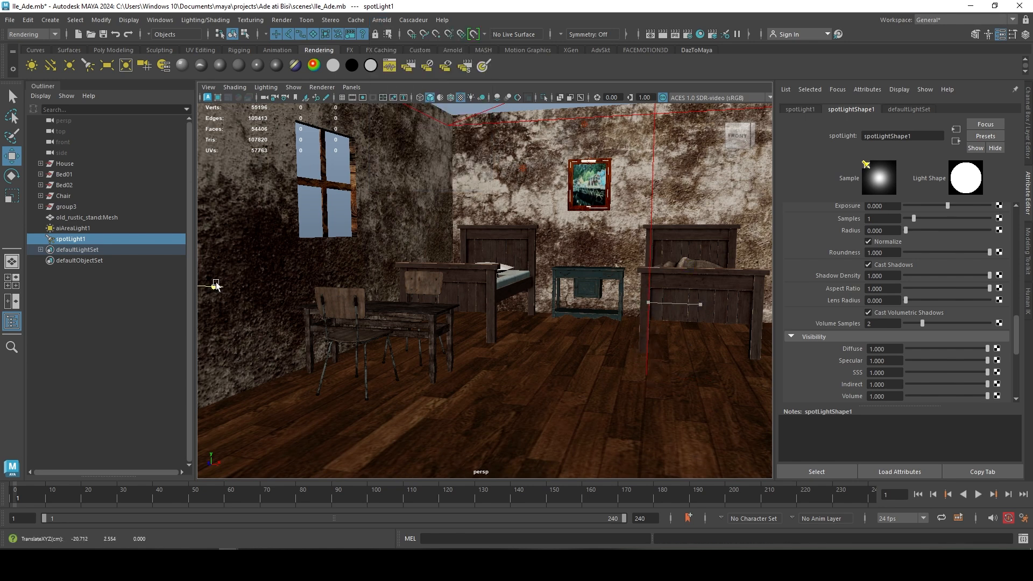
key(a)
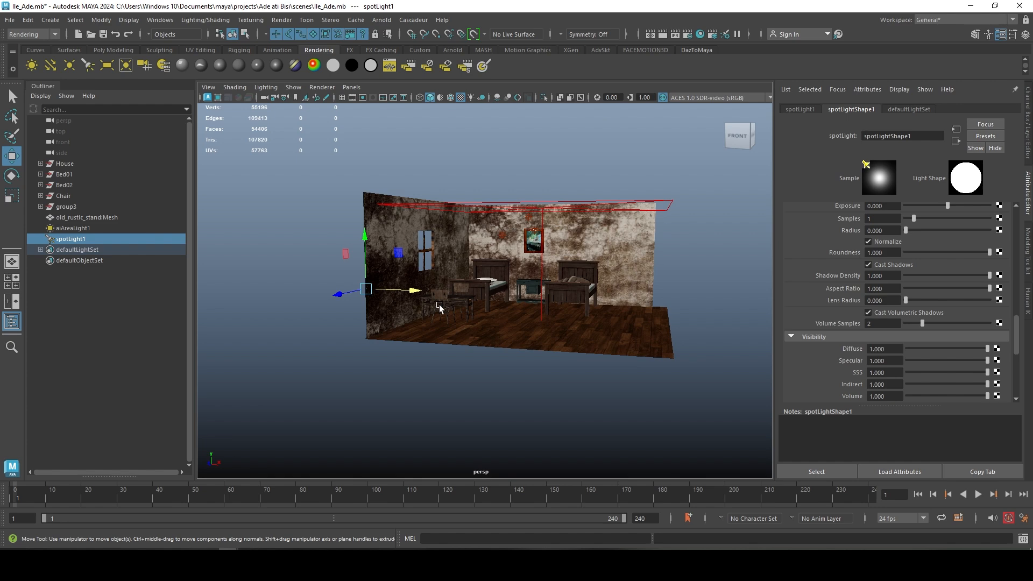
alt+drag(443, 339, 519, 328)
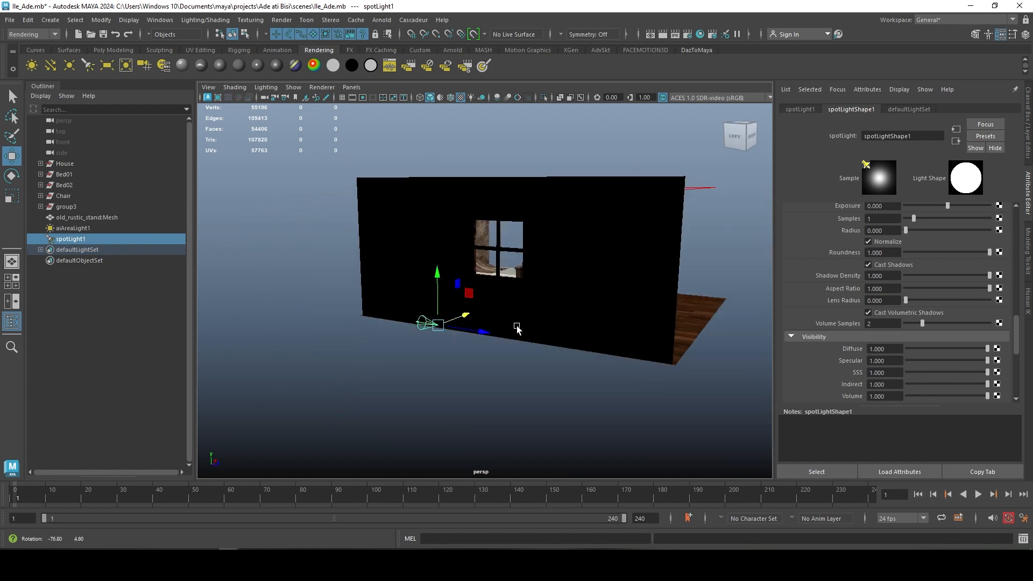
- Examine the materials assigned to the window wall mesh, including the Glass material's attributes
click(540, 248)
alt+drag(580, 306, 488, 331)
scroll(611, 321, up, 5)
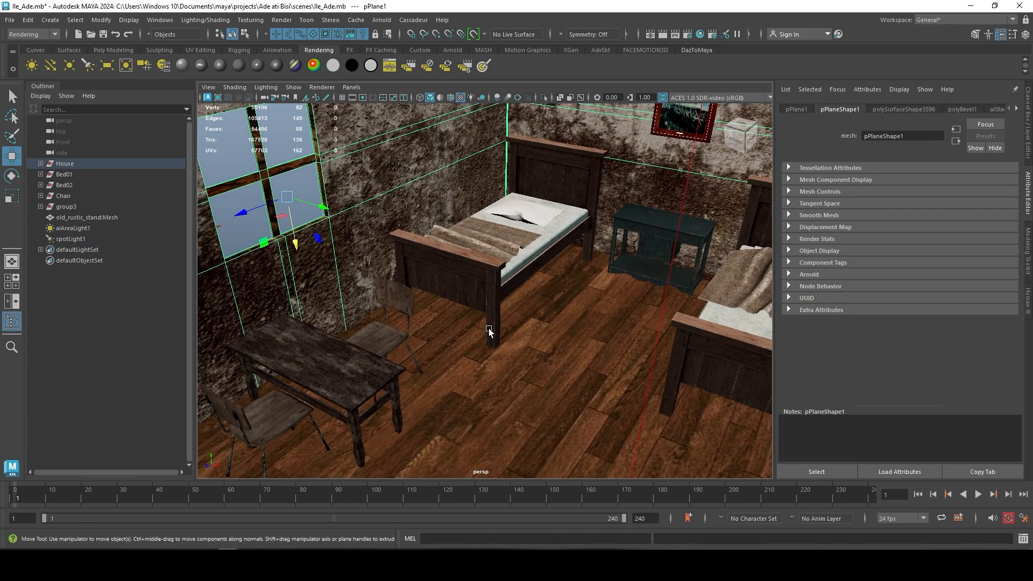
alt+drag(565, 351, 454, 196)
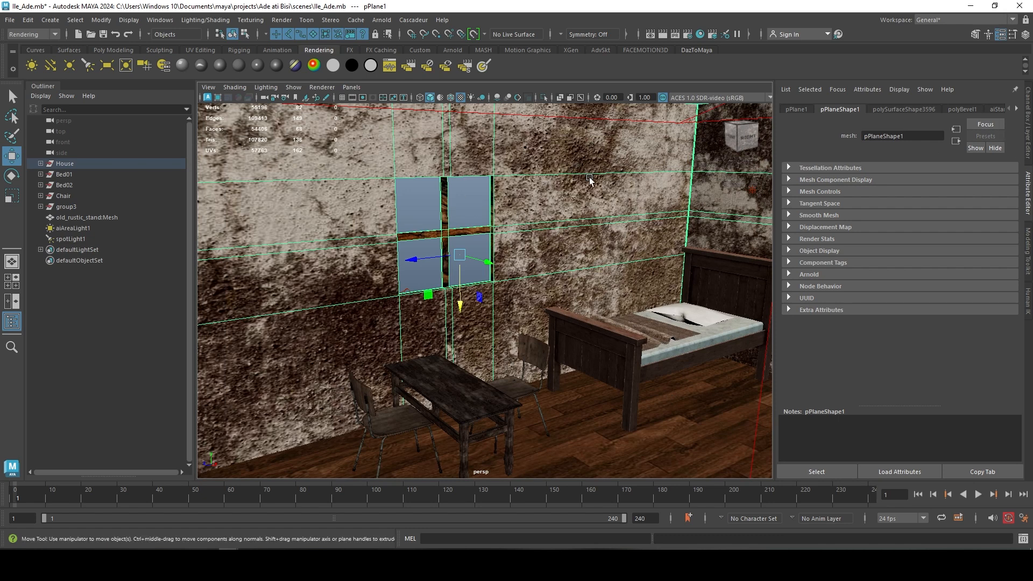
click(1017, 110)
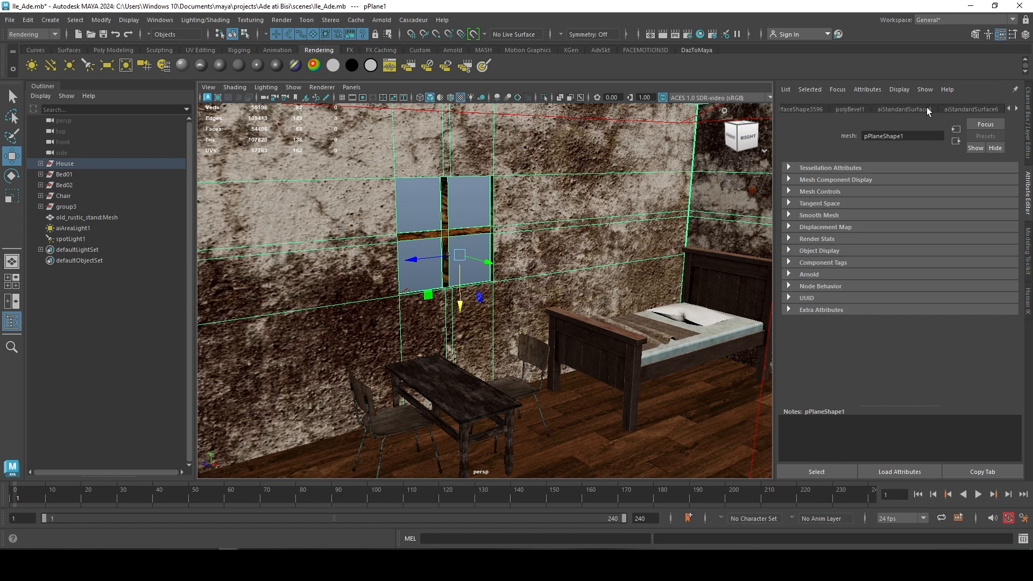
click(890, 108)
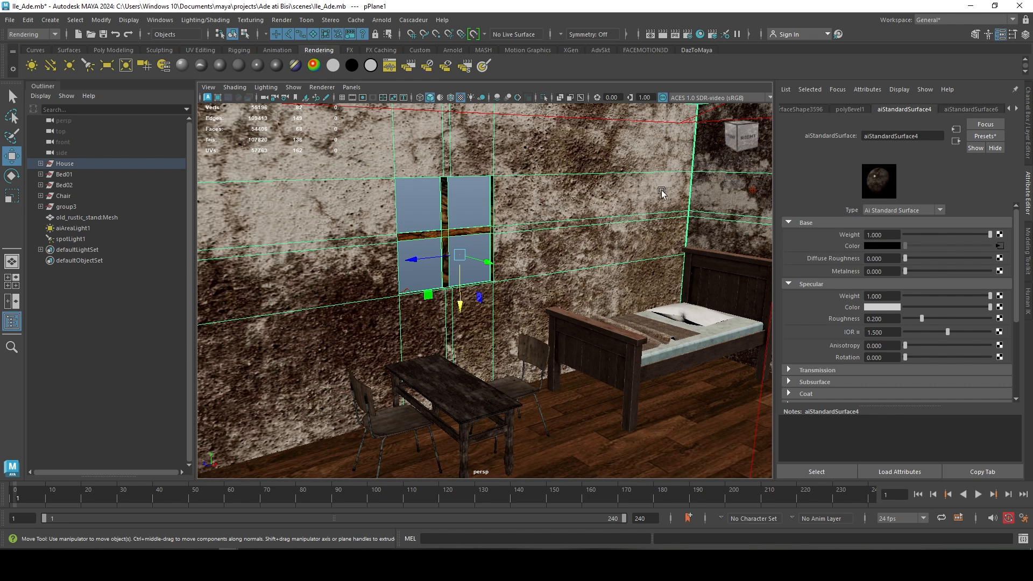
click(970, 109)
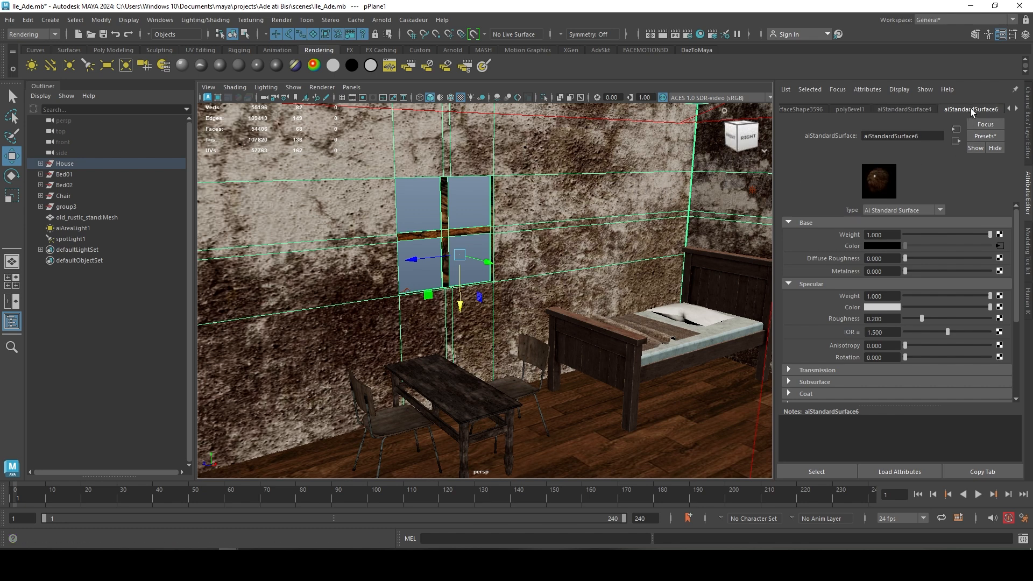
click(1015, 110)
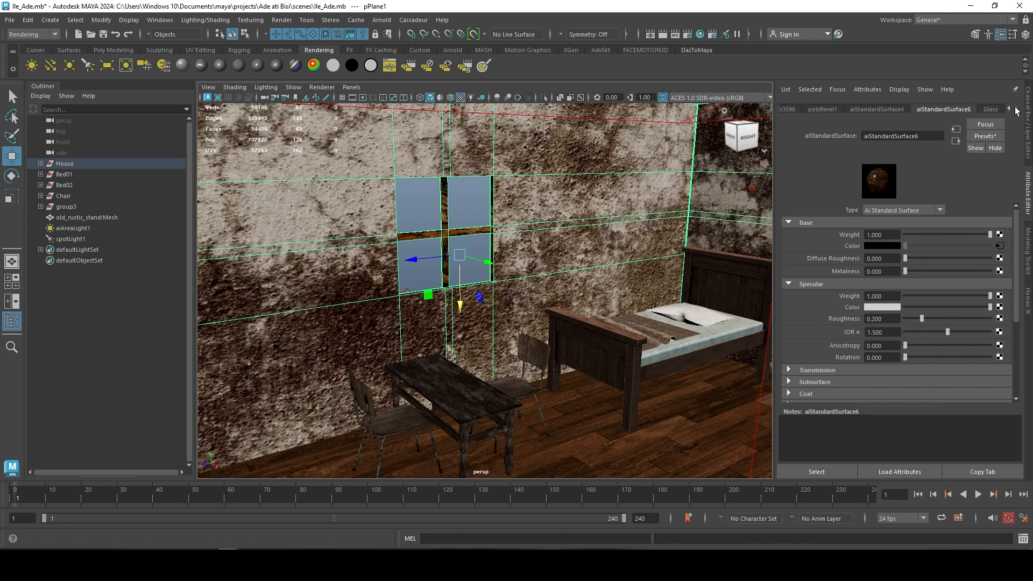
click(993, 110)
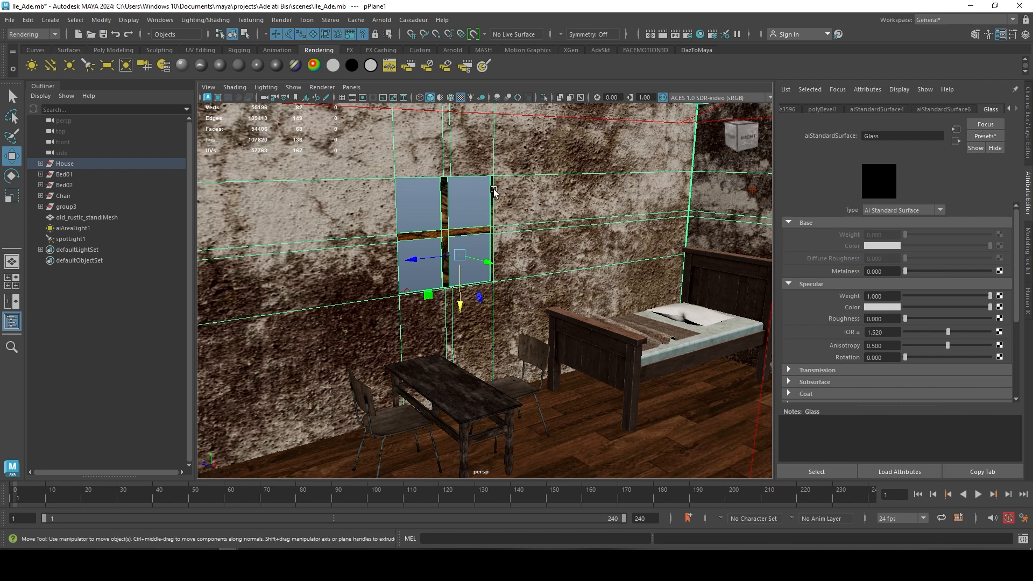
- Select the window's four glass pane faces for inspection and return the wall mesh to object mode
right_drag(475, 204, 473, 231)
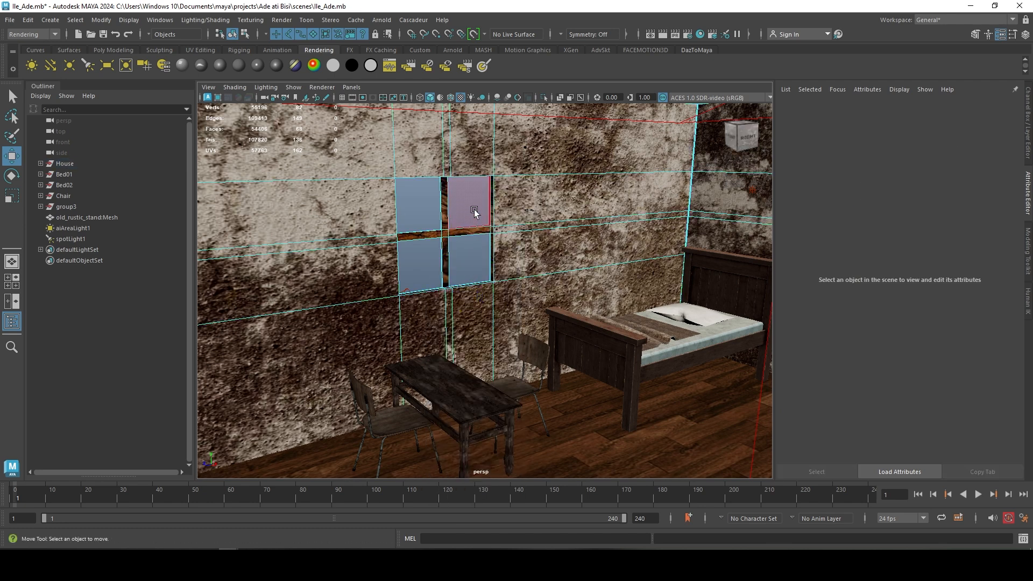
click(473, 207)
shift+click(413, 214)
shift+click(411, 261)
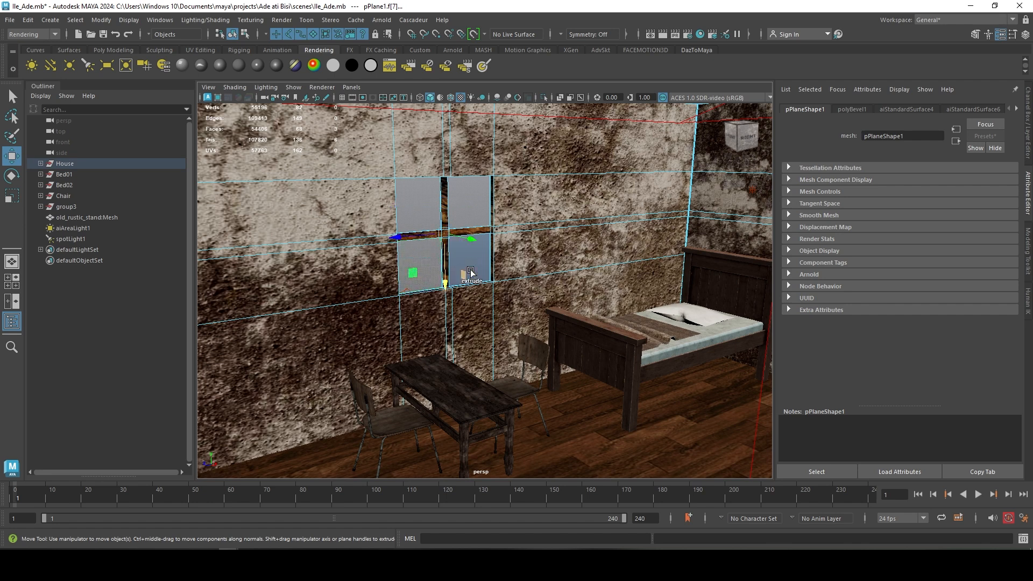
shift+click(461, 270)
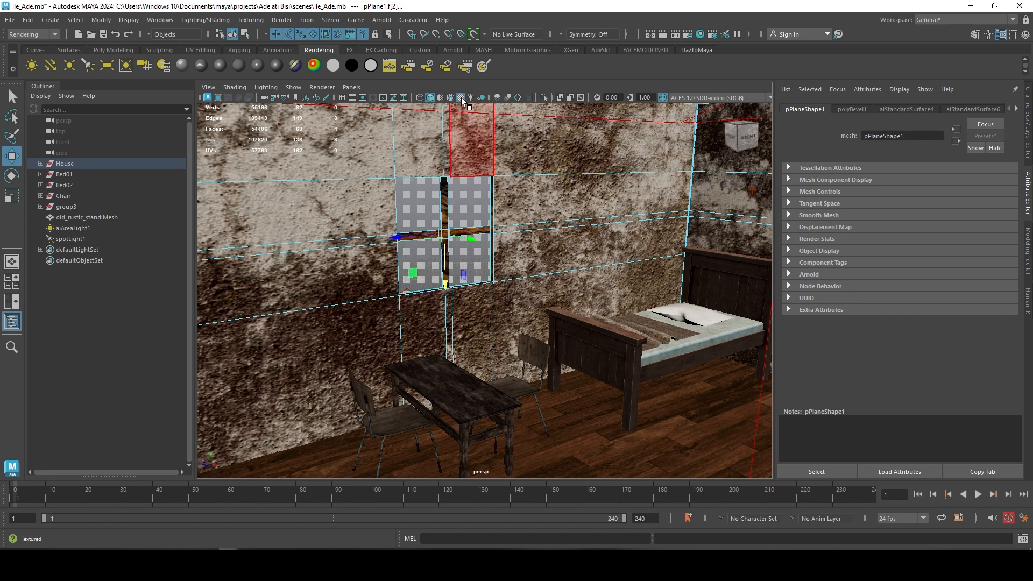
key(5)
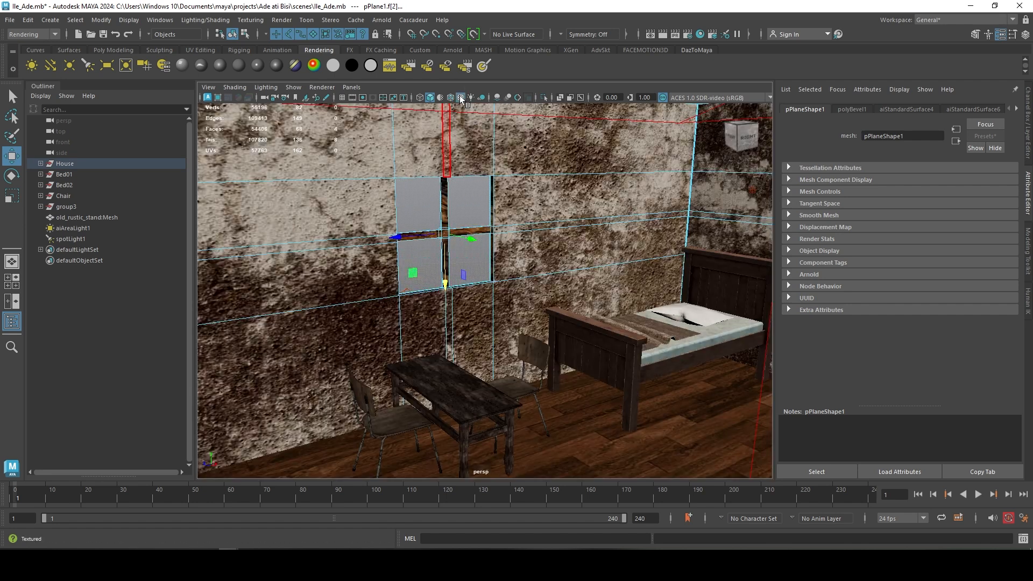
click(460, 97)
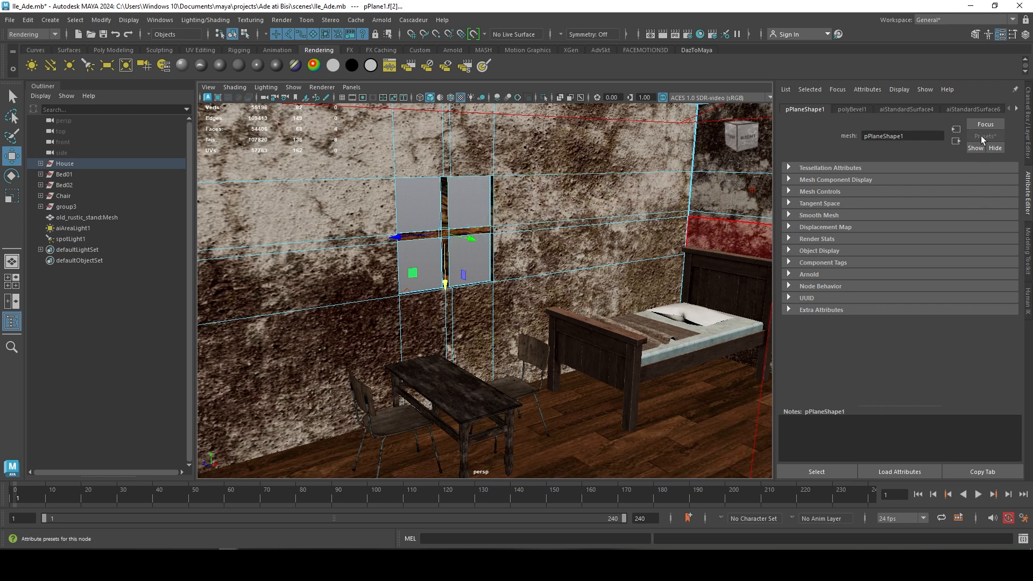
right_drag(529, 183, 603, 163)
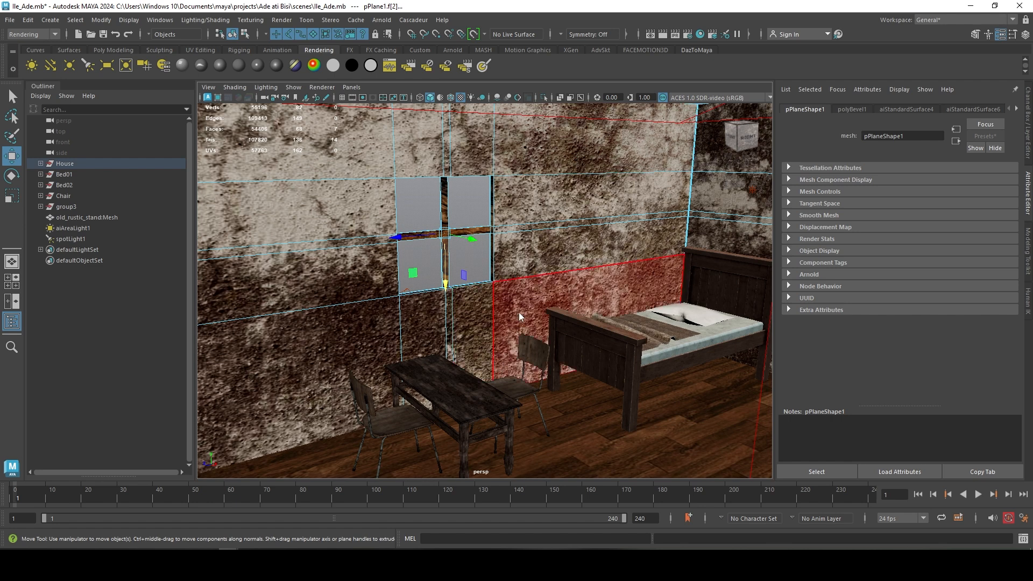
click(471, 311)
right_drag(518, 241, 548, 227)
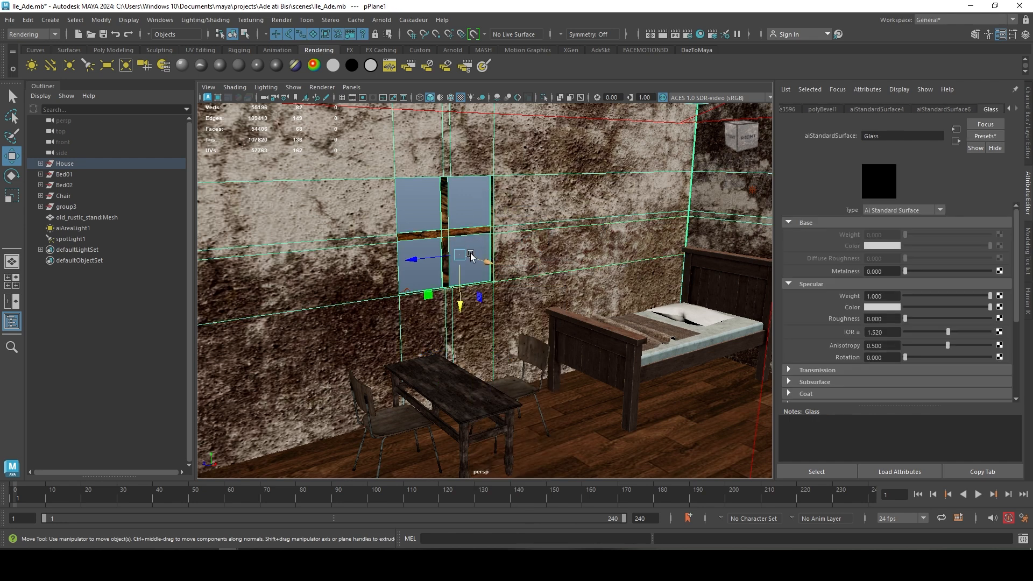
- Scale the spot light uniformly to about 5.87 in the top view
scroll(472, 258, down, 3)
alt+drag(430, 274, 584, 261)
click(341, 353)
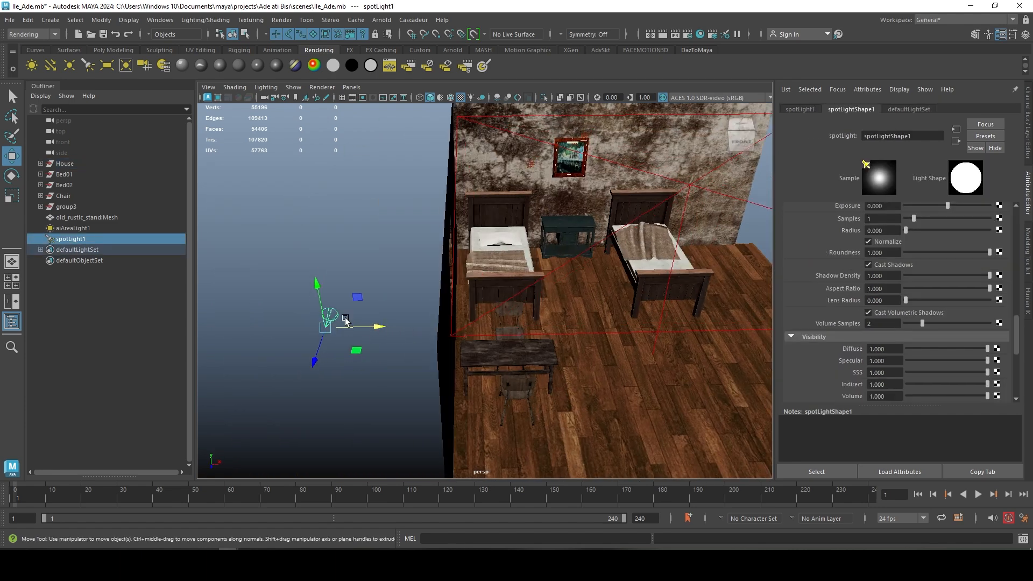
key(space)
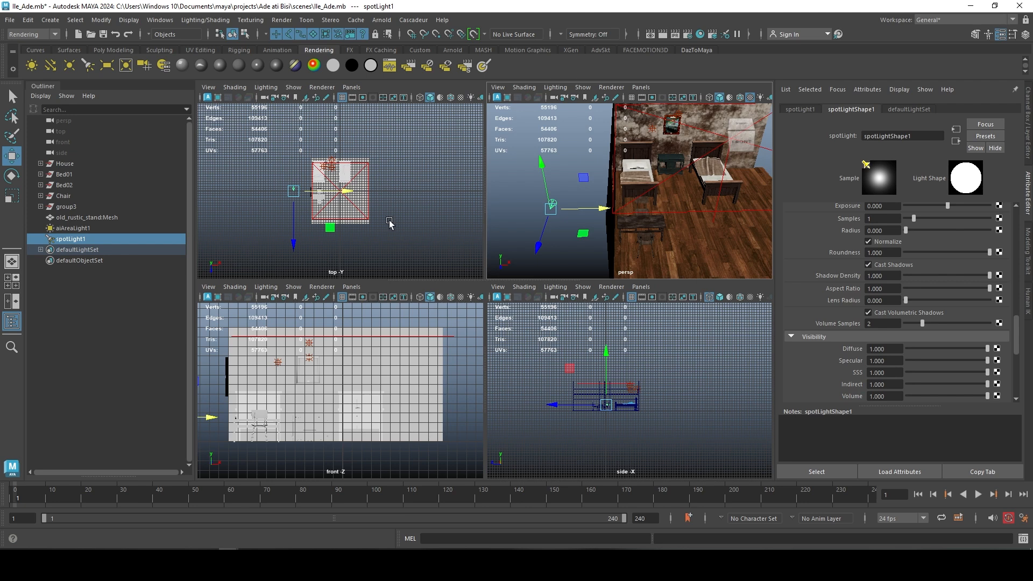
key(space)
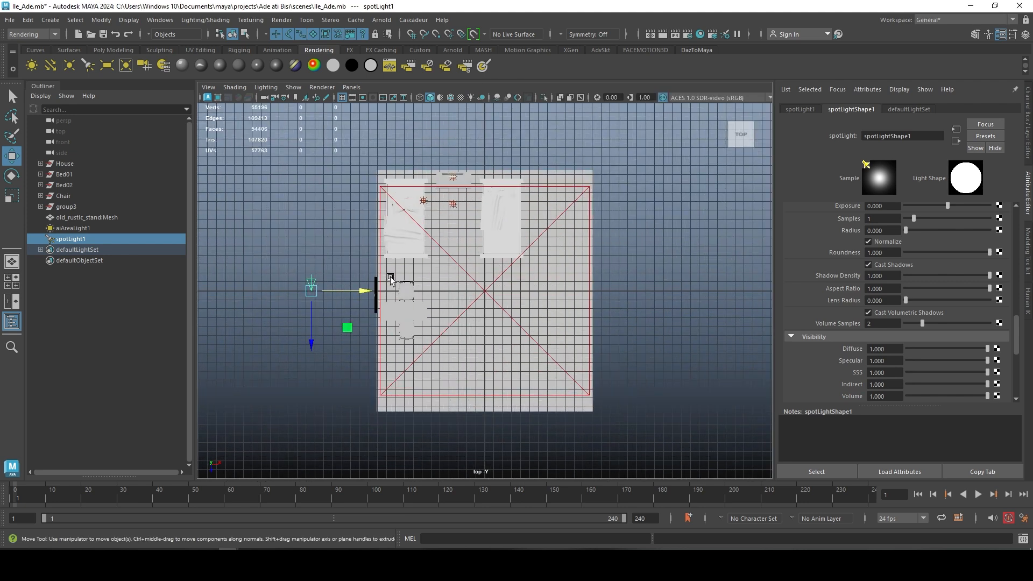
key(r)
middle_drag(391, 279, 396, 297)
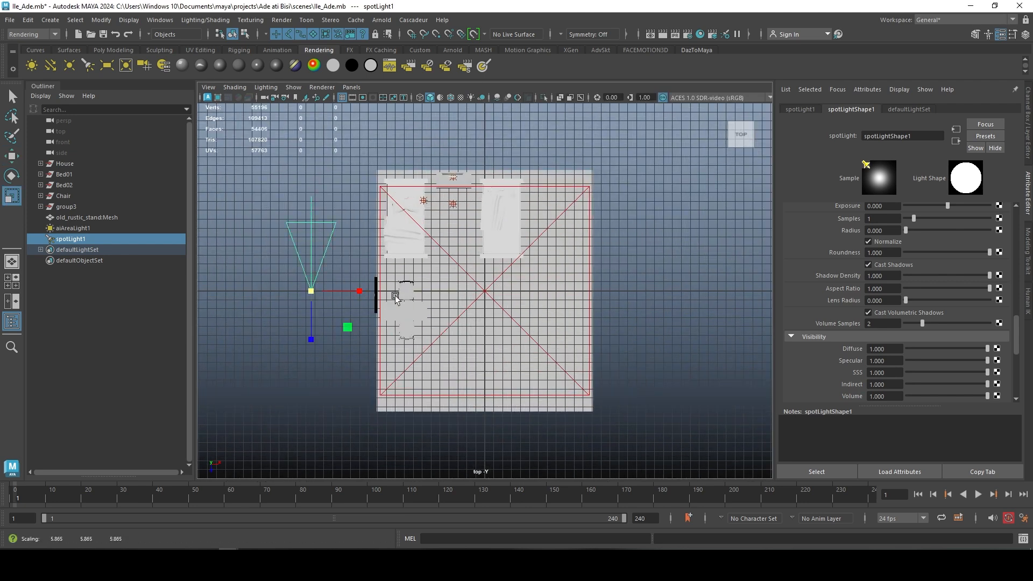
- Move the spot light to about X -25.8, Z 10.4 and rotate it in the top view to aim toward the window
key(w)
drag(311, 291, 256, 387)
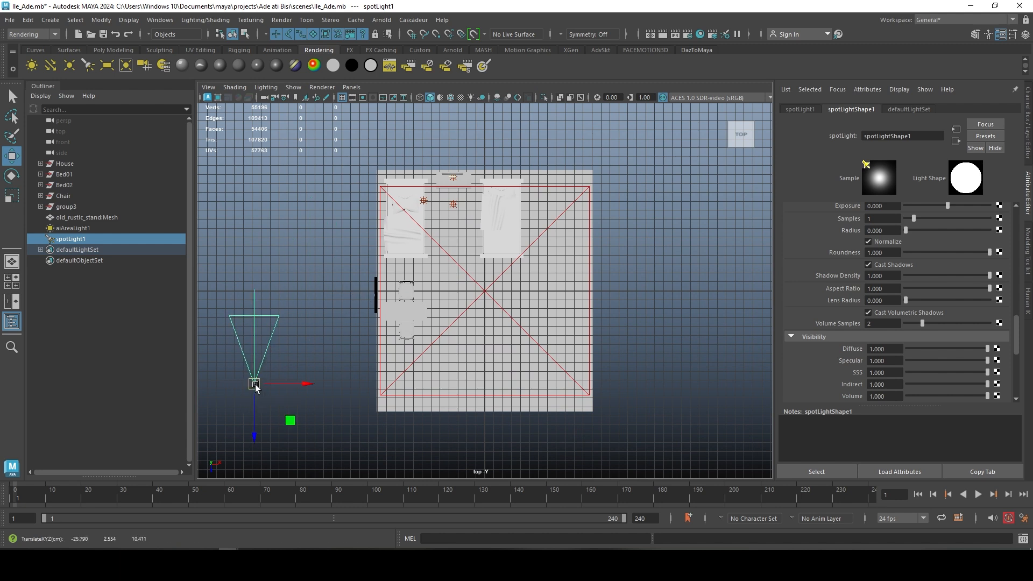
key(e)
drag(300, 357, 327, 384)
key(space)
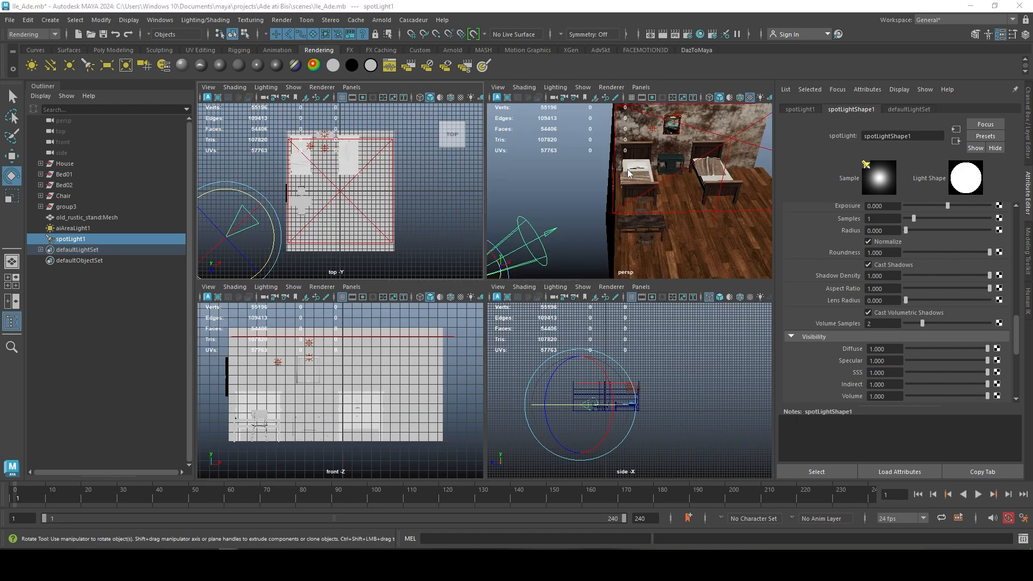
key(space)
- Try to lower the window opening by about 0.93 units by moving its vertices down the wall
alt+drag(632, 331, 540, 308)
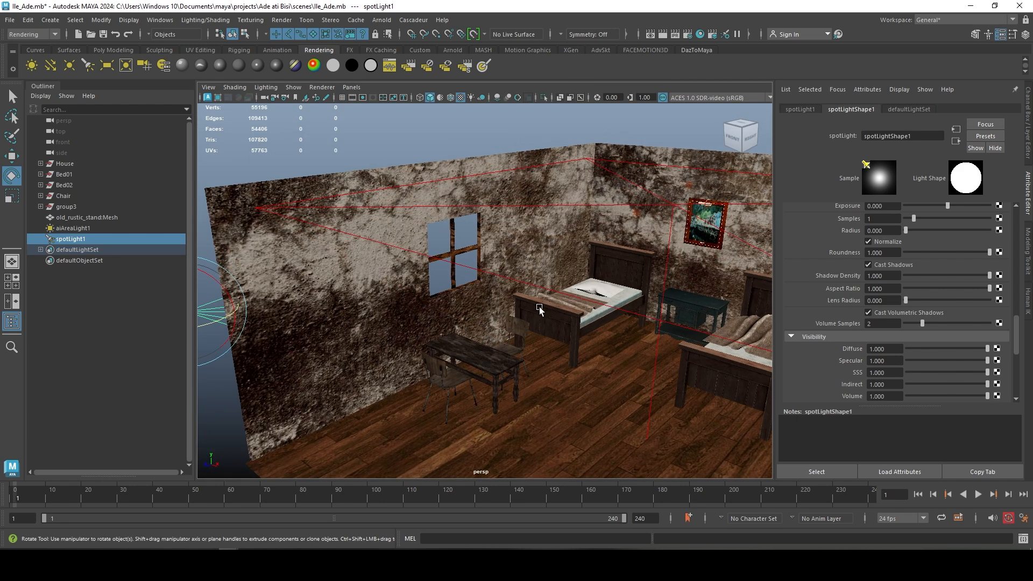
click(479, 241)
alt+drag(479, 242, 496, 214)
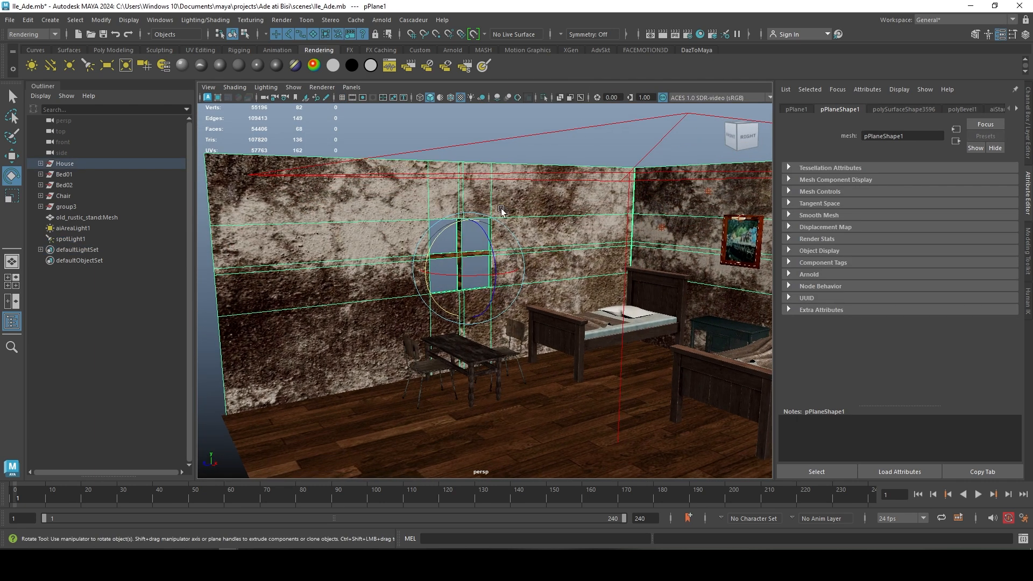
right_click(517, 212)
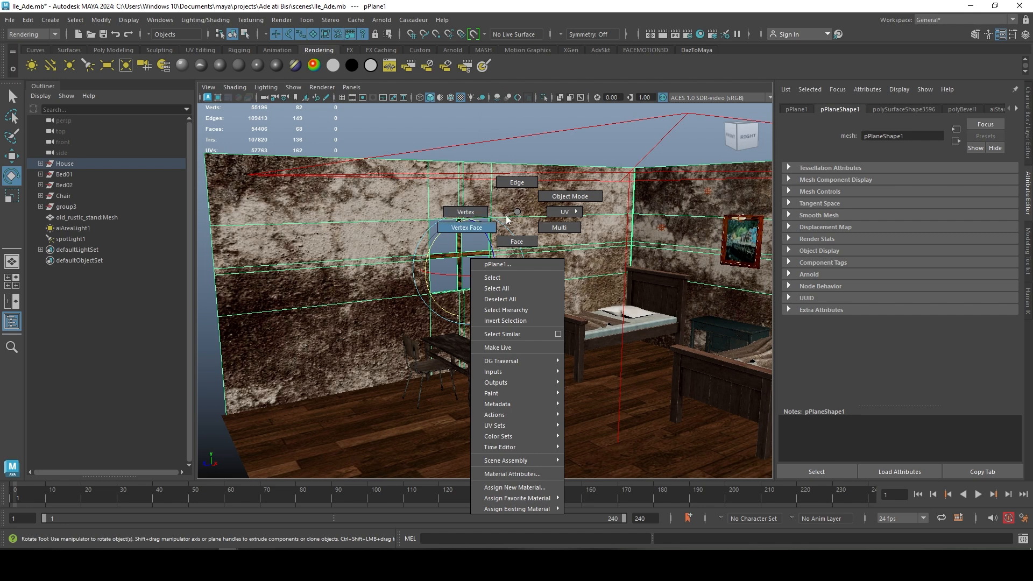
click(464, 214)
drag(400, 207, 517, 305)
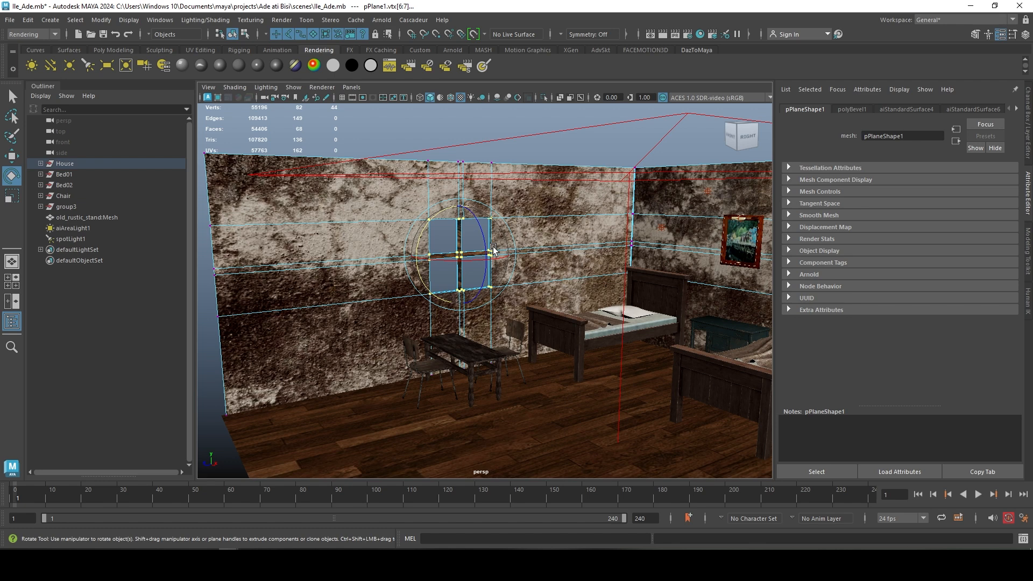
key(w)
drag(461, 298, 464, 318)
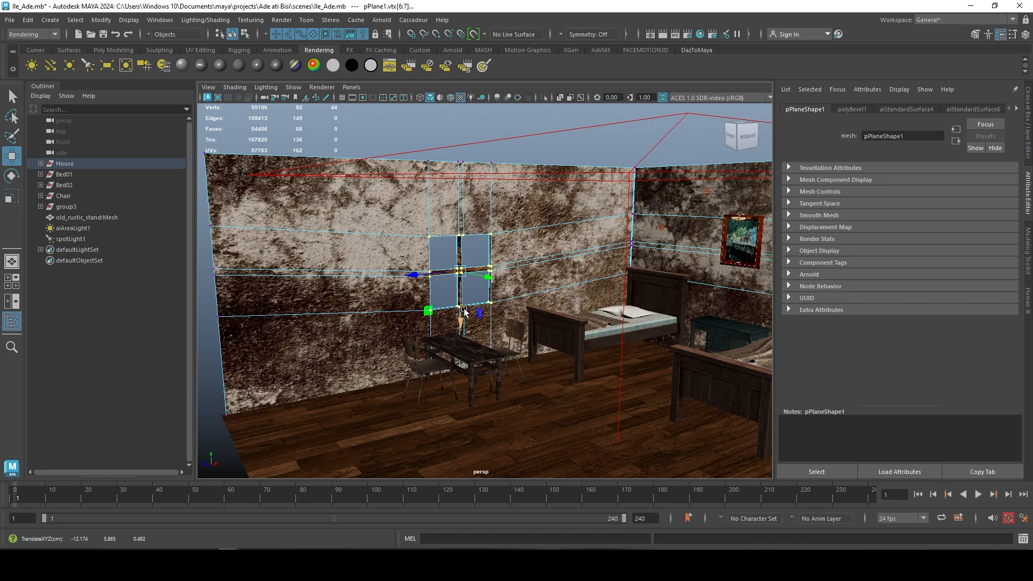
scroll(464, 311, up, 3)
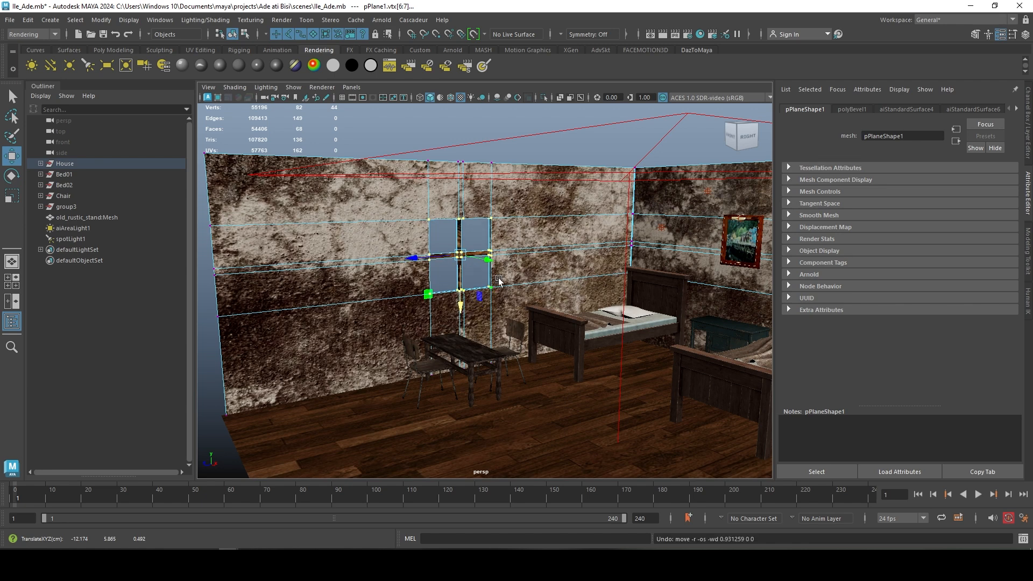
scroll(499, 280, up, 1)
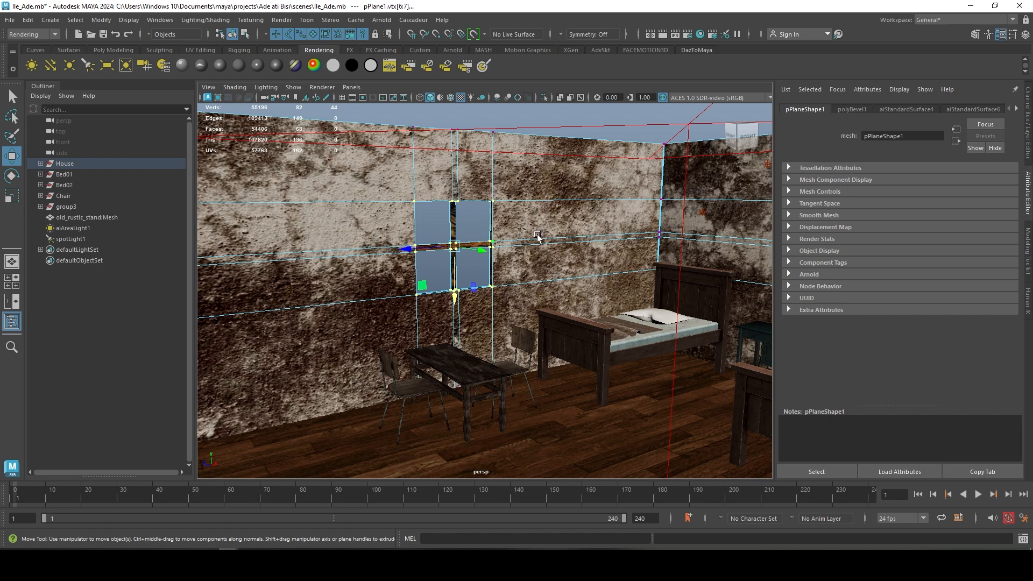
- Leave vertex editing on the wall mesh and return it to object mode
double_click(565, 139)
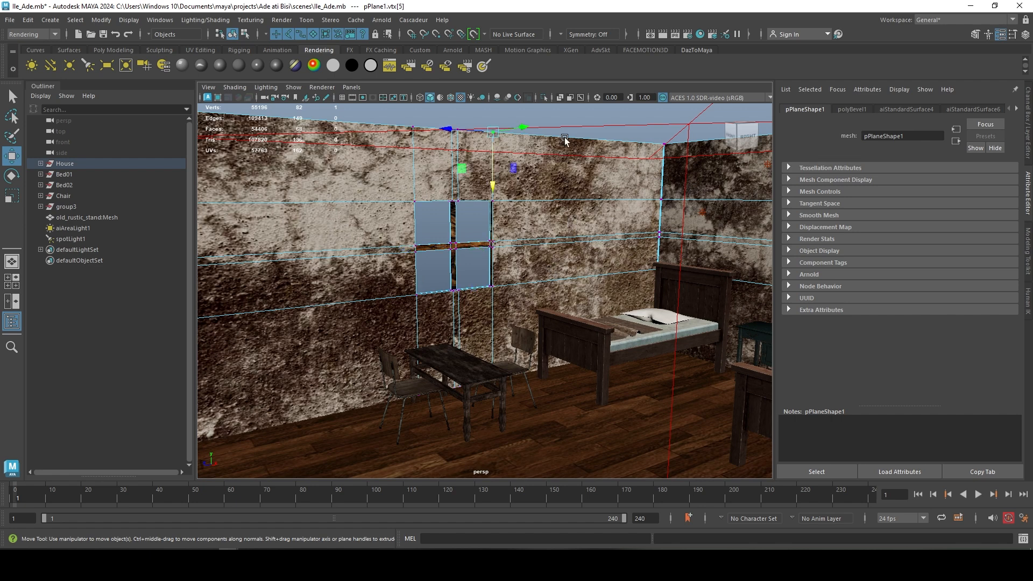
right_drag(566, 228, 590, 206)
scroll(543, 233, down, 5)
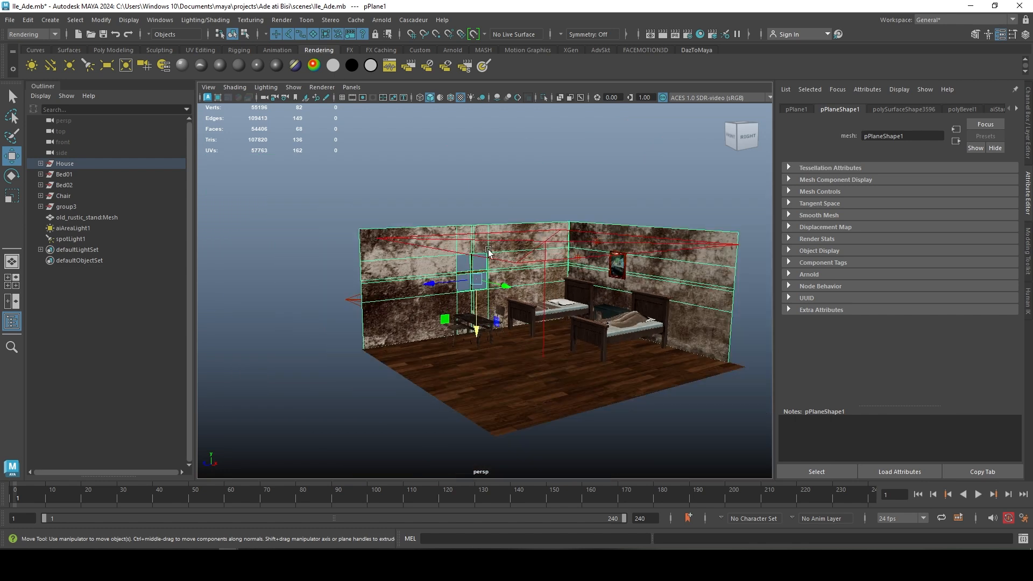
scroll(409, 302, down, 3)
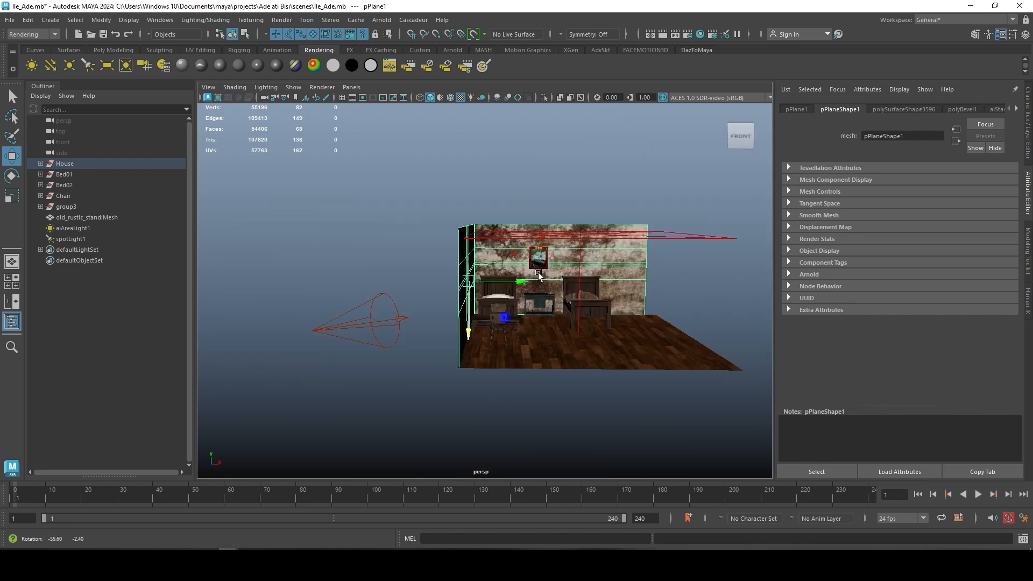
- Select the spot light outside the room and widen its cone angle to about 75
click(369, 324)
key(space)
key(space)
alt+drag(445, 353, 550, 351)
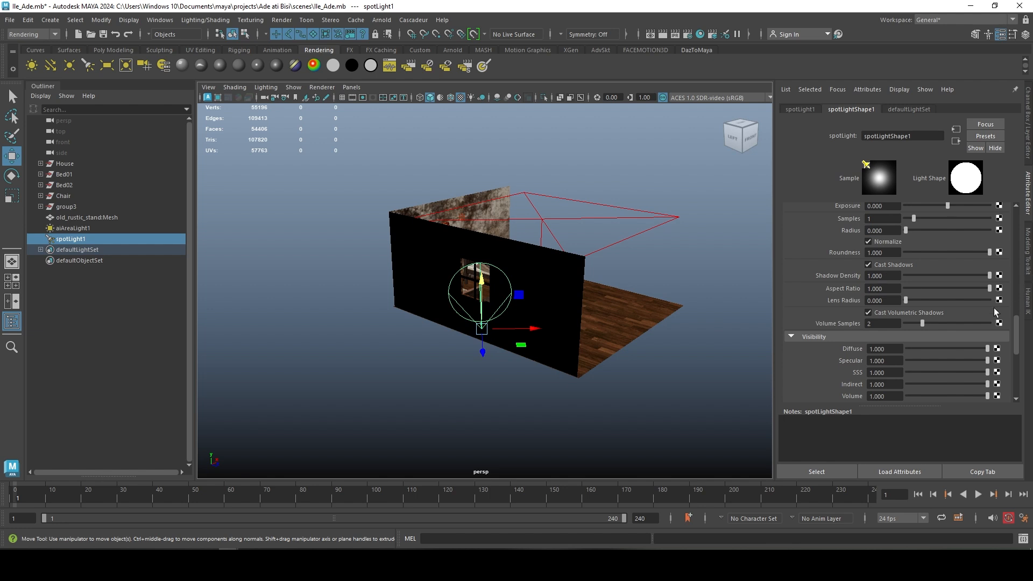
drag(1019, 341, 1023, 215)
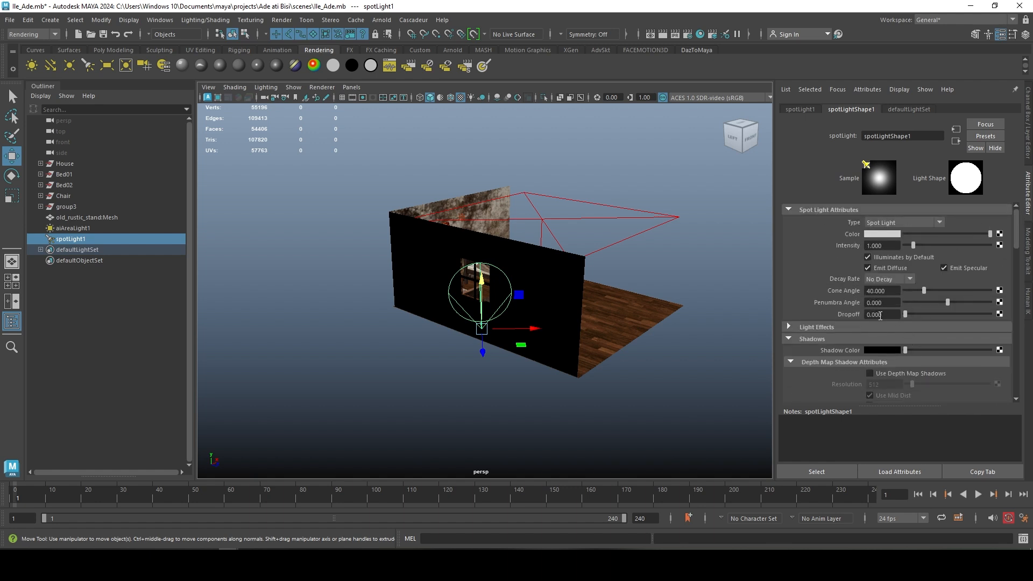
drag(925, 289, 939, 288)
- Raise the spot light above its current height and tilt it slightly downward toward the window
alt+drag(709, 302, 622, 303)
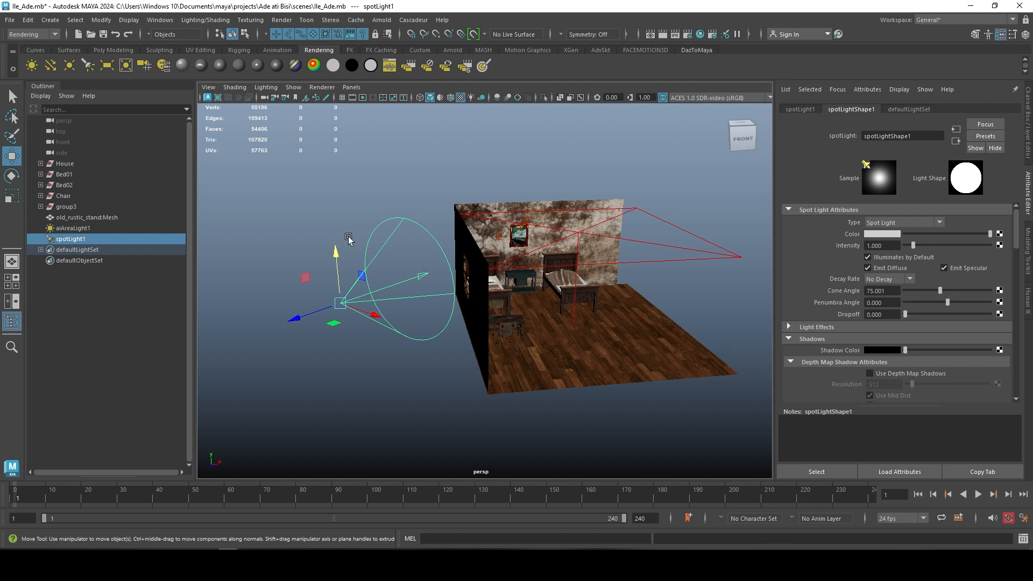
drag(336, 252, 334, 220)
alt+drag(416, 276, 500, 310)
key(e)
drag(419, 304, 422, 309)
mouse_move(491, 315)
alt+mouse_down()
mouse_move(576, 323)
mouse_move(484, 318)
alt+mouse_up()
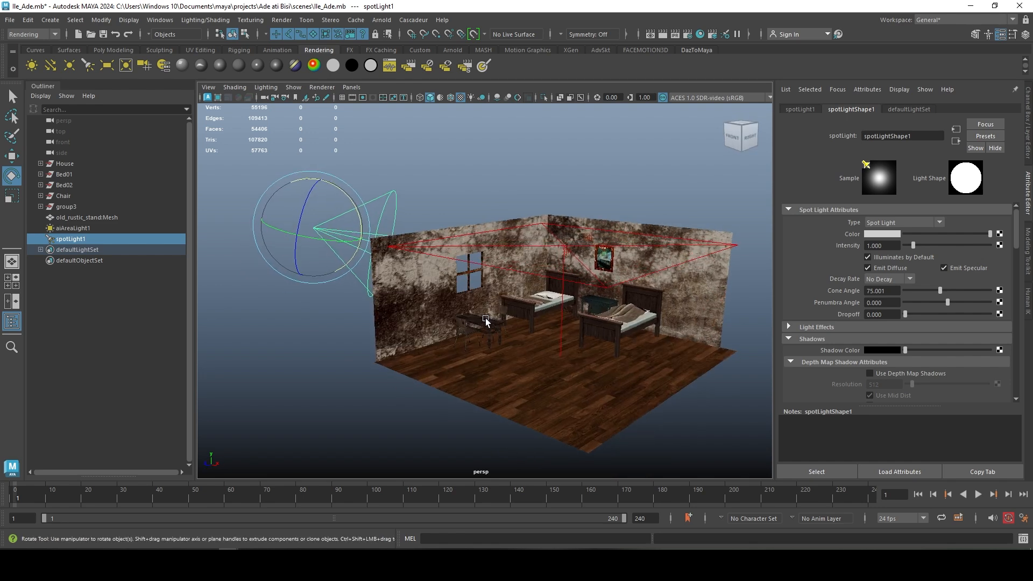
- Frame the room interior with the window and beds, and render the perspective view with Arnold
scroll(507, 311, up, 5)
click(381, 20)
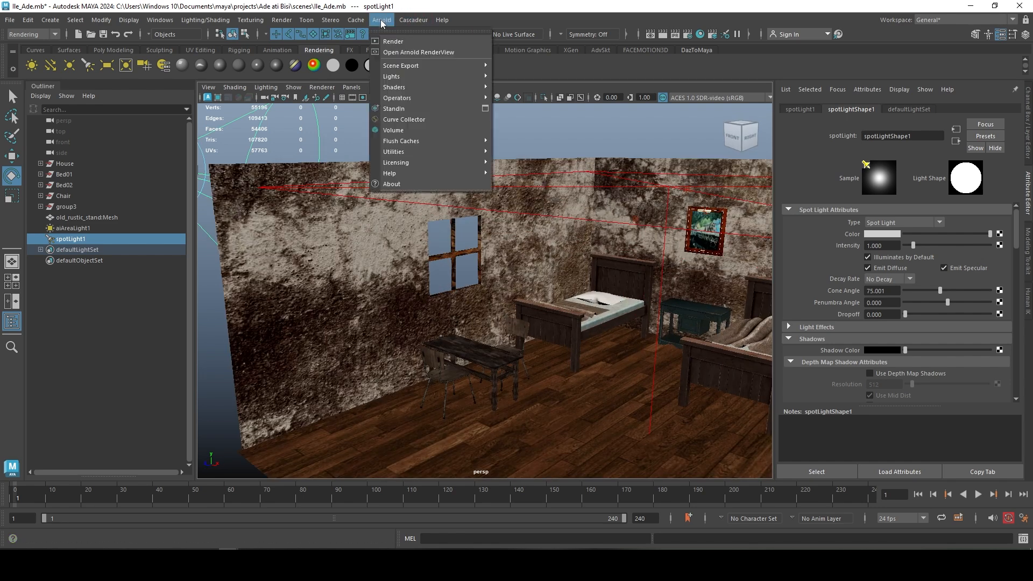
click(401, 45)
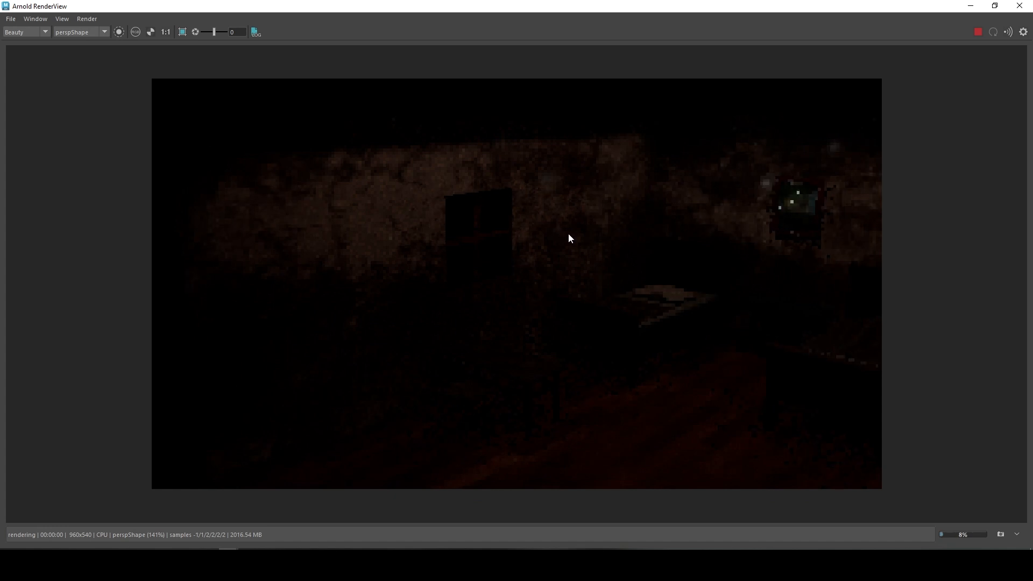
- Restore the Arnold RenderView to a smaller floating window and place it over the lower part of the viewport
drag(669, 5, 695, 118)
scroll(655, 218, down, 4)
scroll(655, 218, up, 3)
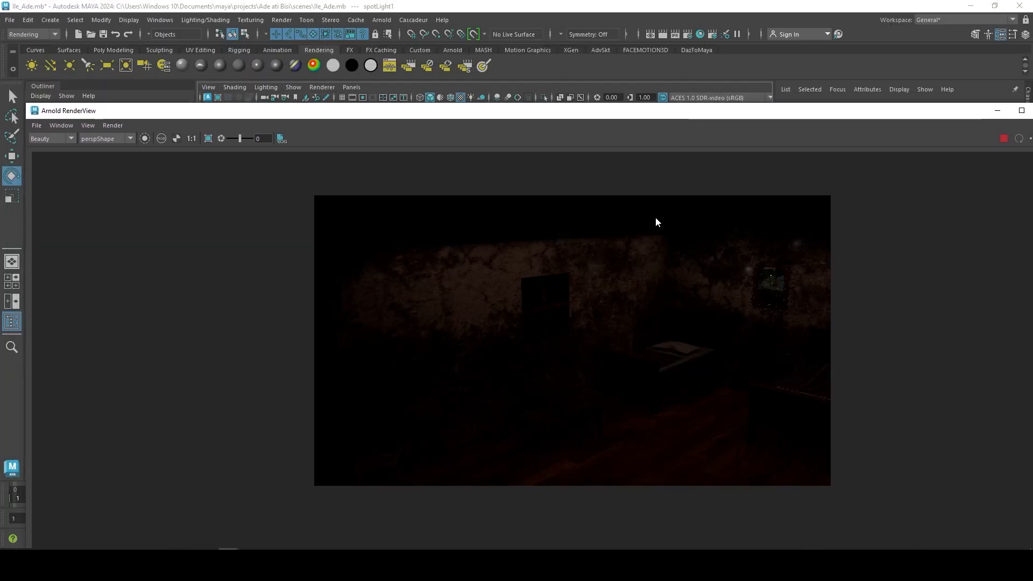
double_click(983, 113)
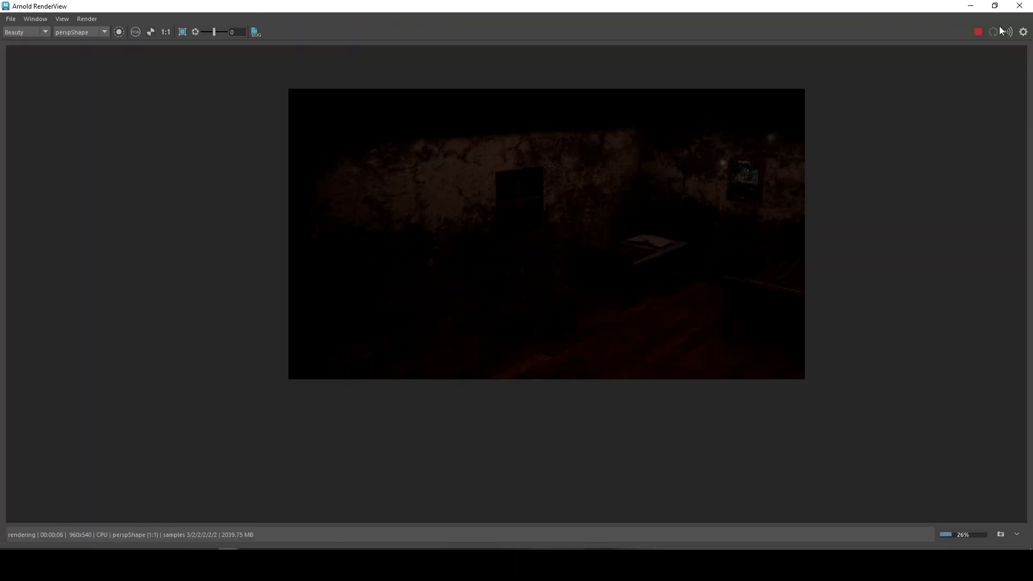
click(995, 6)
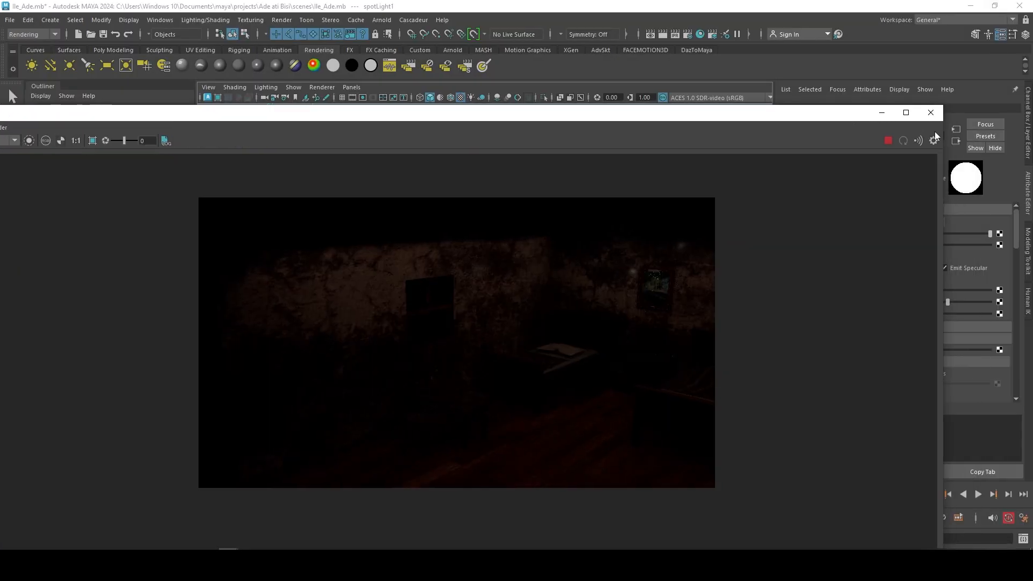
drag(946, 128, 423, 129)
drag(289, 112, 554, 234)
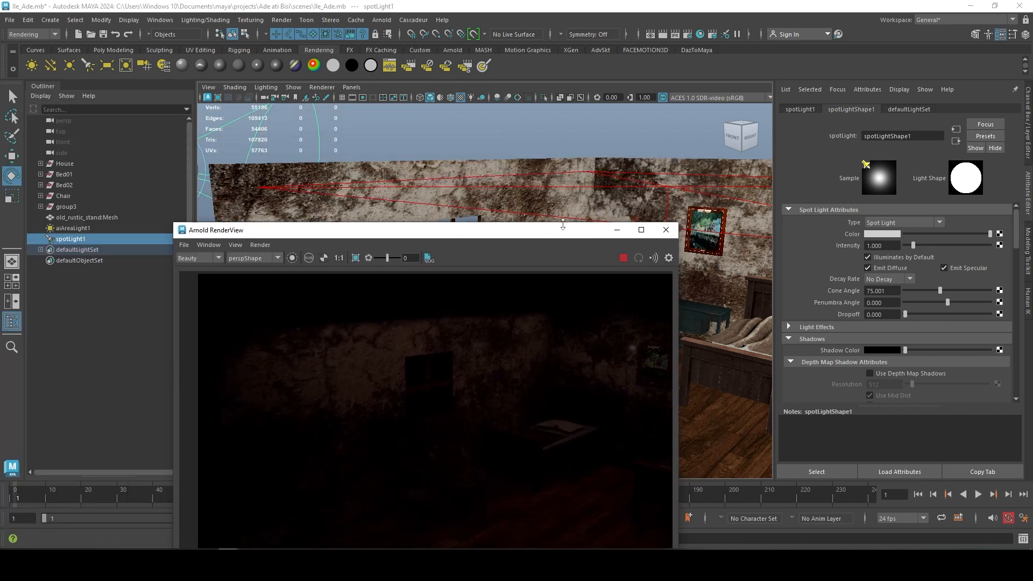
- Toggle the area light's visibility to check its contribution to the render, and inspect the point lights in defaultLightSet
click(627, 190)
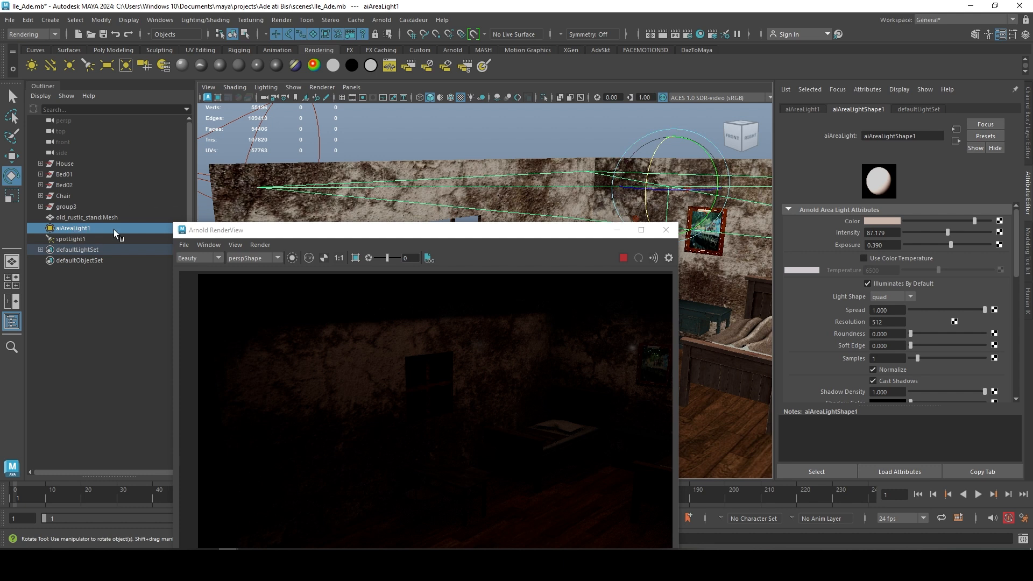
key(h)
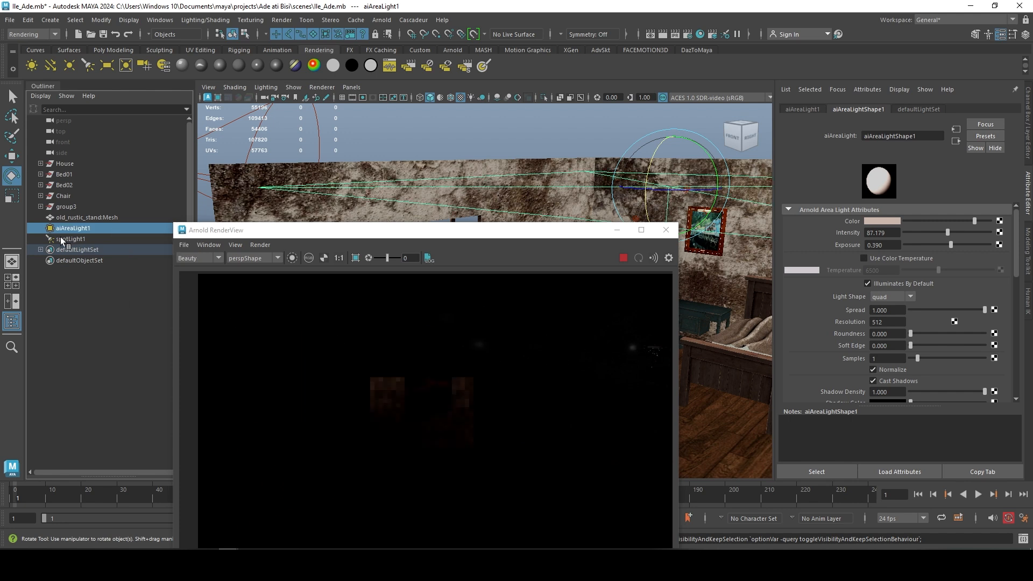
click(40, 250)
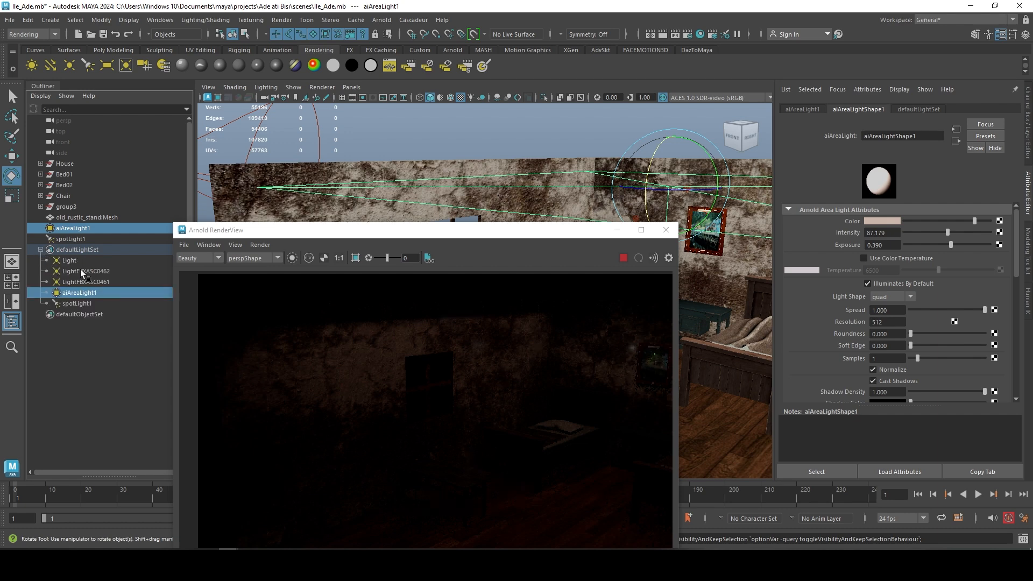
click(72, 262)
click(78, 272)
click(76, 283)
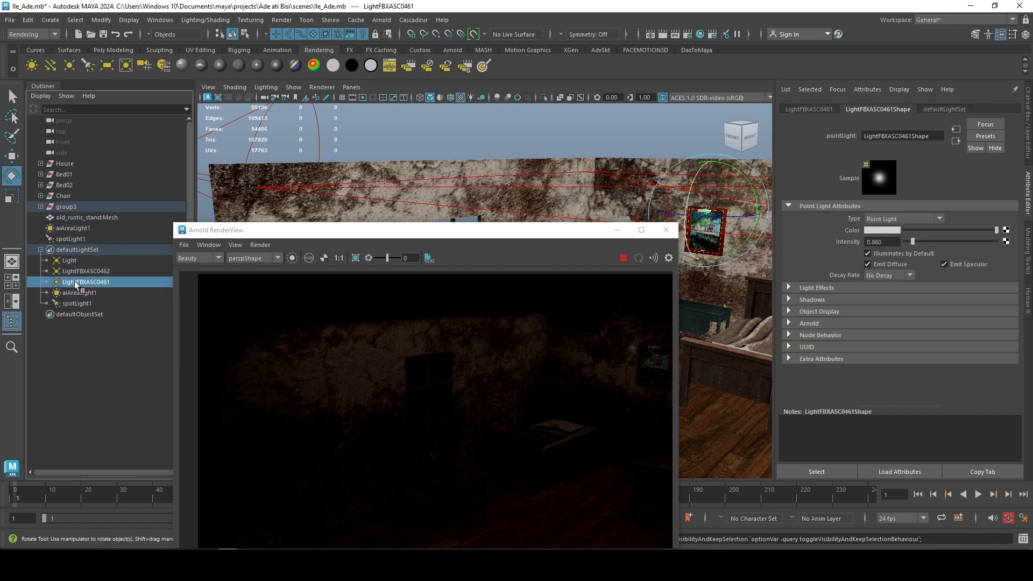
- Temporarily hide all the lights in defaultLightSet to check the render without them, and restore their visibility
click(73, 251)
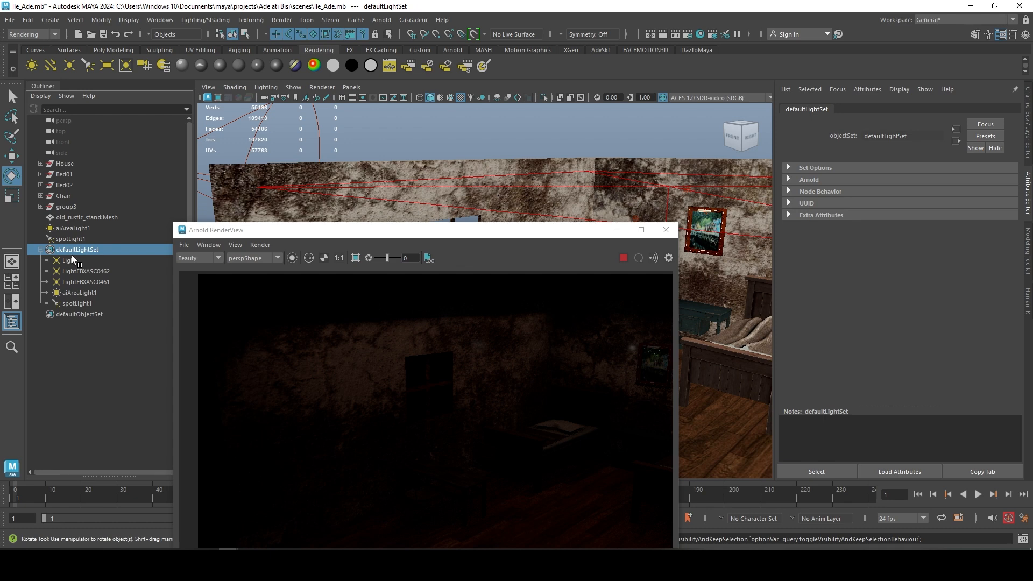
key(h)
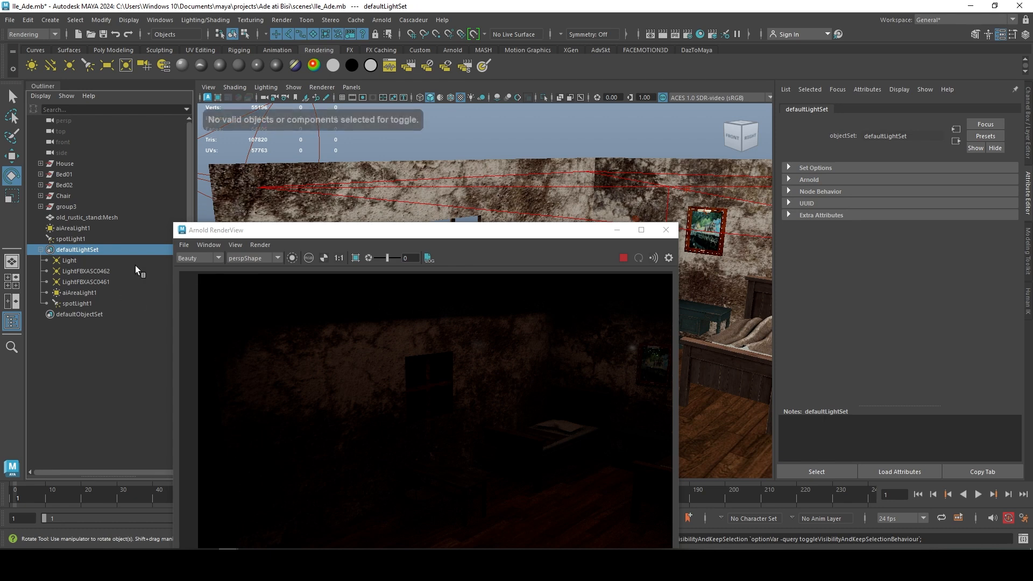
click(69, 260)
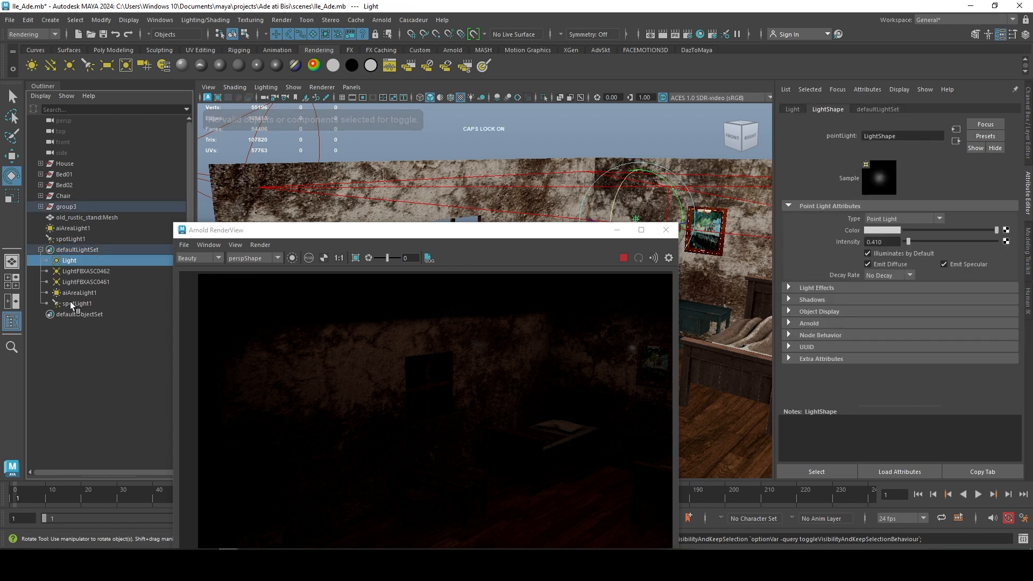
click(73, 304)
click(72, 262)
shift+click(73, 303)
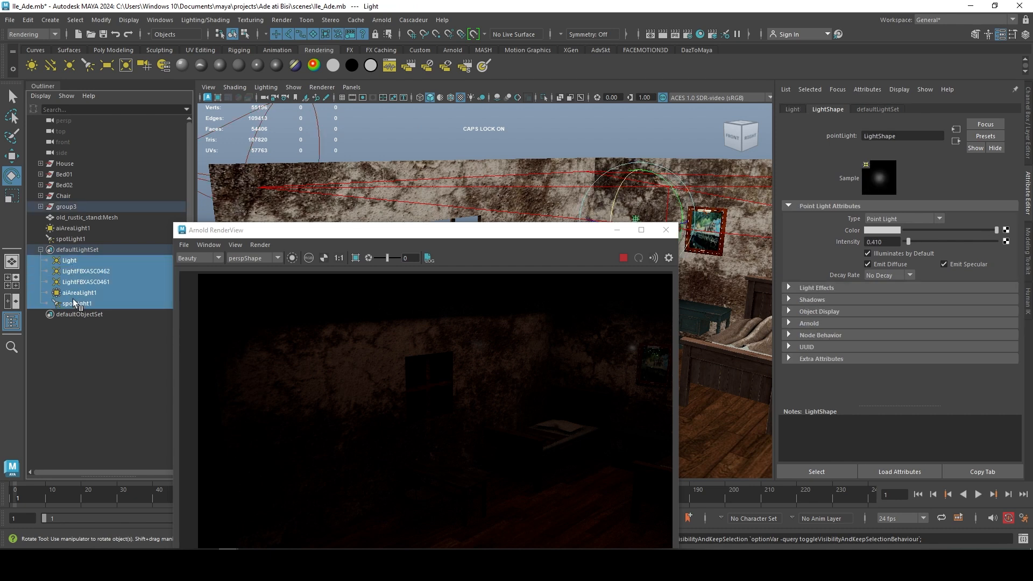
key(h)
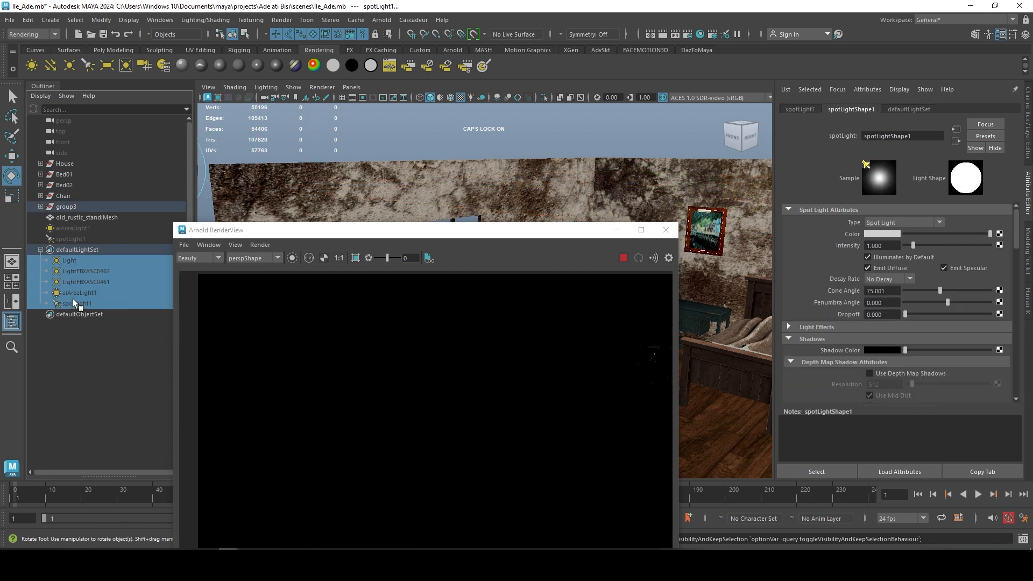
key(h)
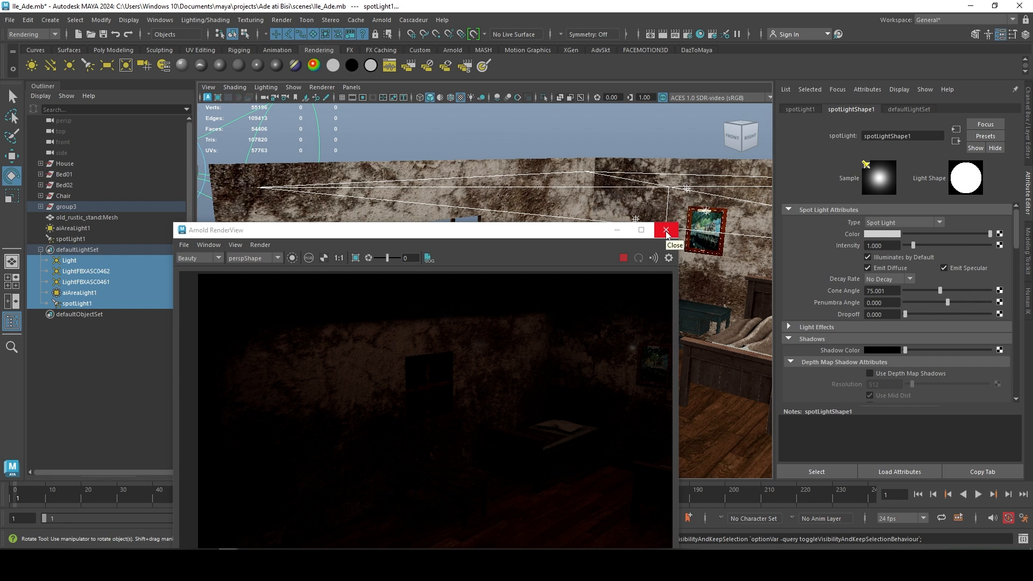
- Set the spot light's intensity to 1500
click(72, 239)
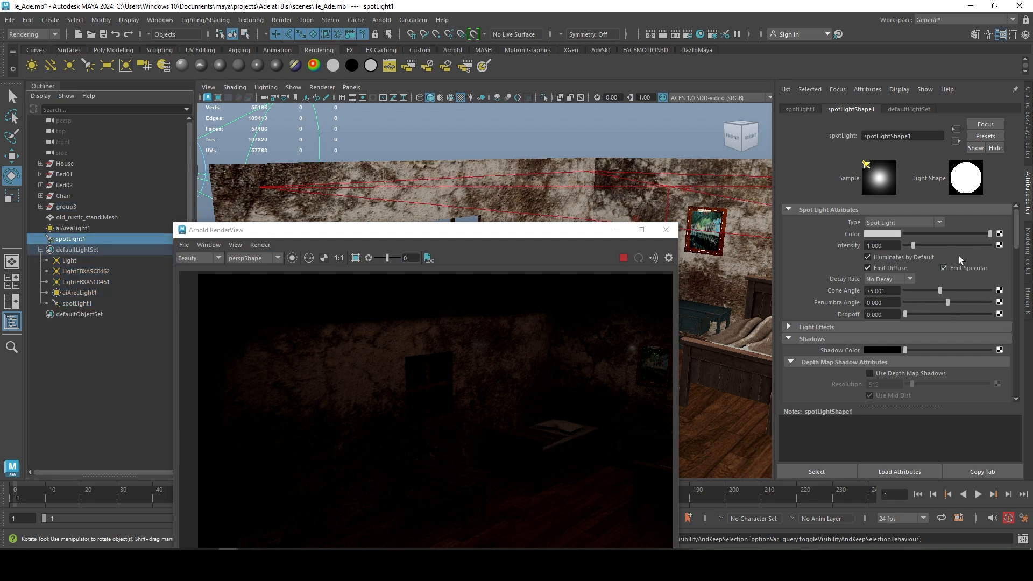
drag(893, 248, 863, 247)
click(889, 248)
text(150)
drag(880, 248, 860, 249)
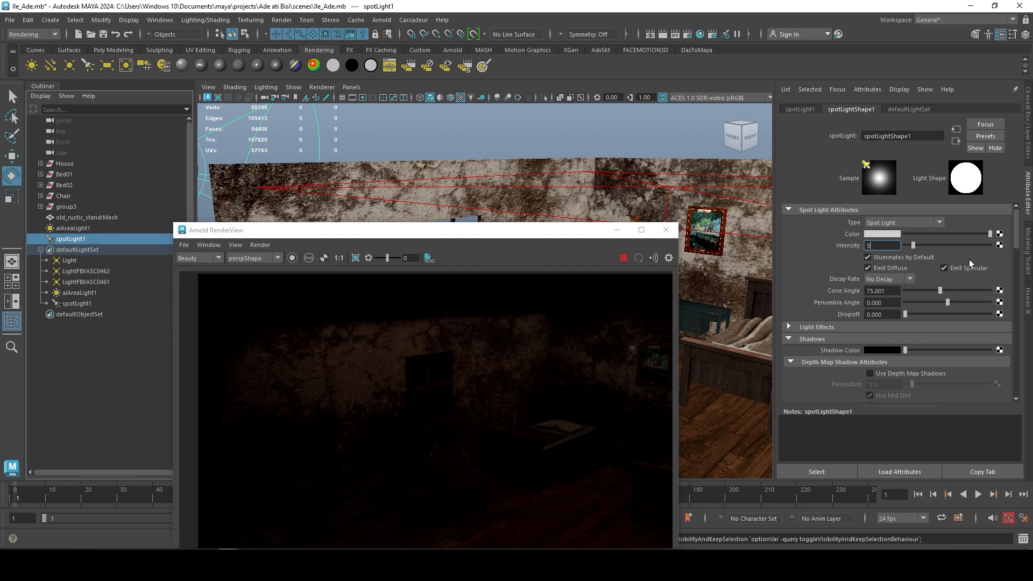
drag(885, 246, 848, 246)
text(1500)
key(Return)
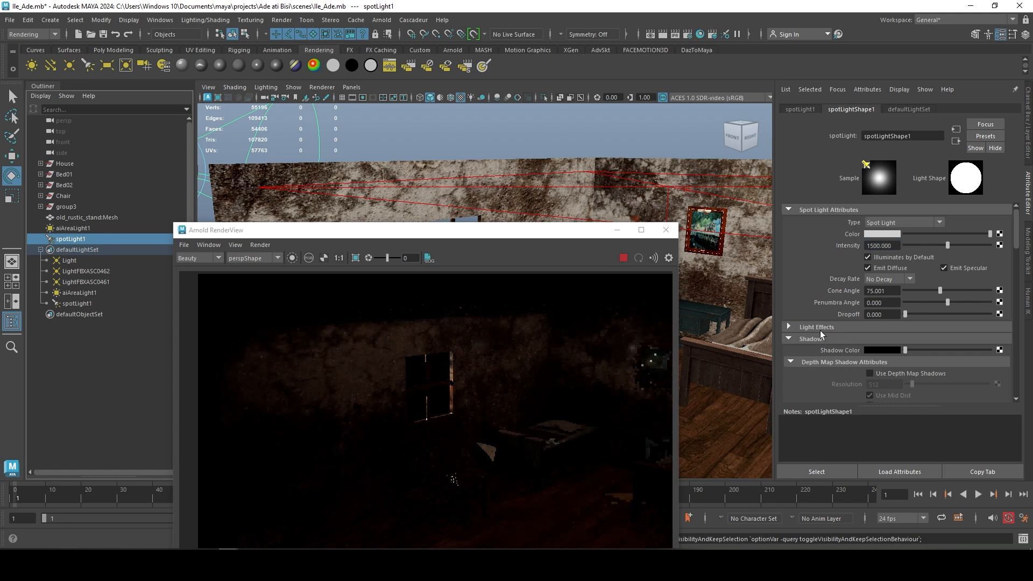
- Move the render window clear of the spot light and lower the light slightly outside the window
scroll(599, 401, down, 3)
scroll(606, 377, up, 1)
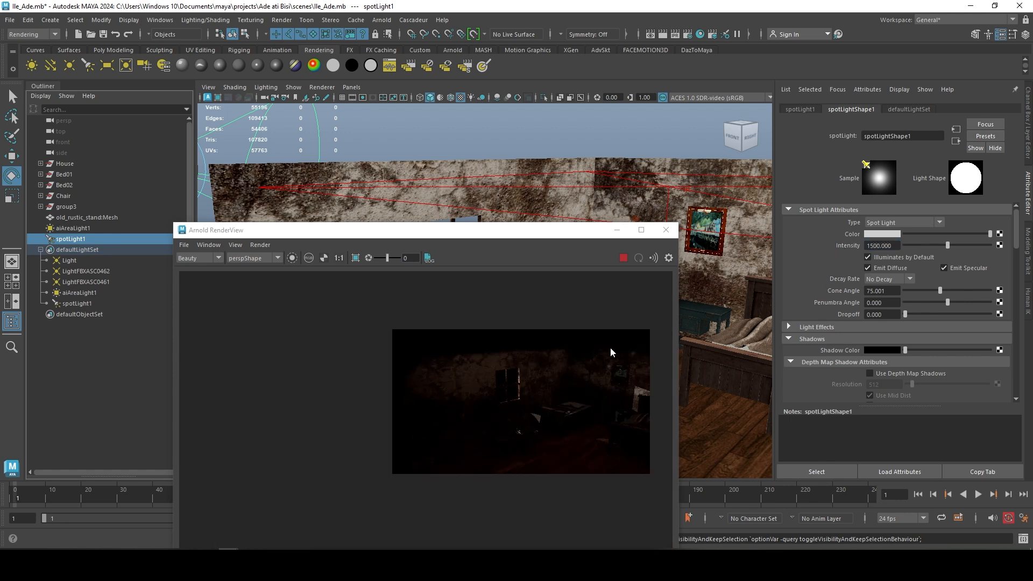
alt+drag(721, 354, 736, 357)
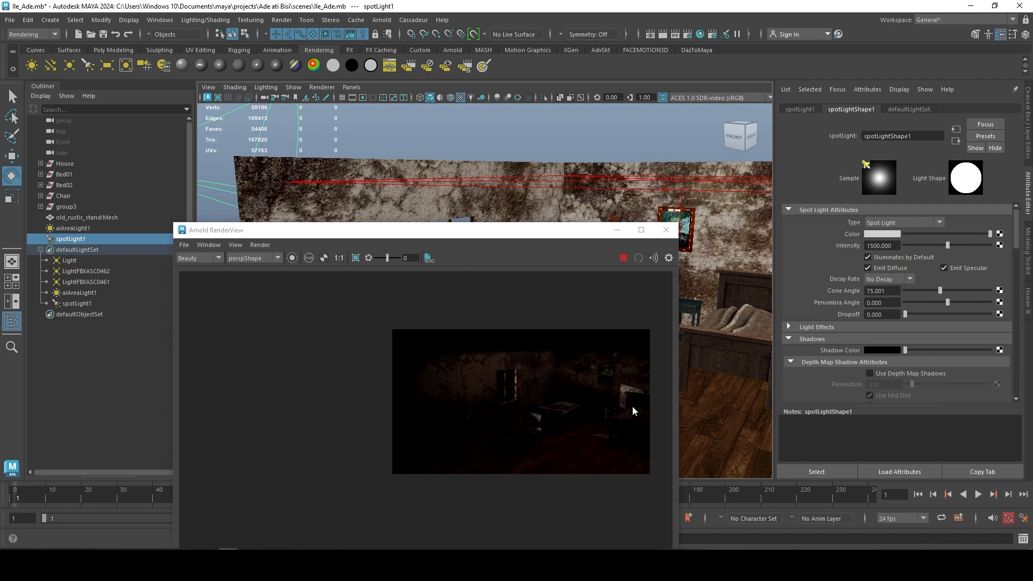
scroll(632, 406, up, 2)
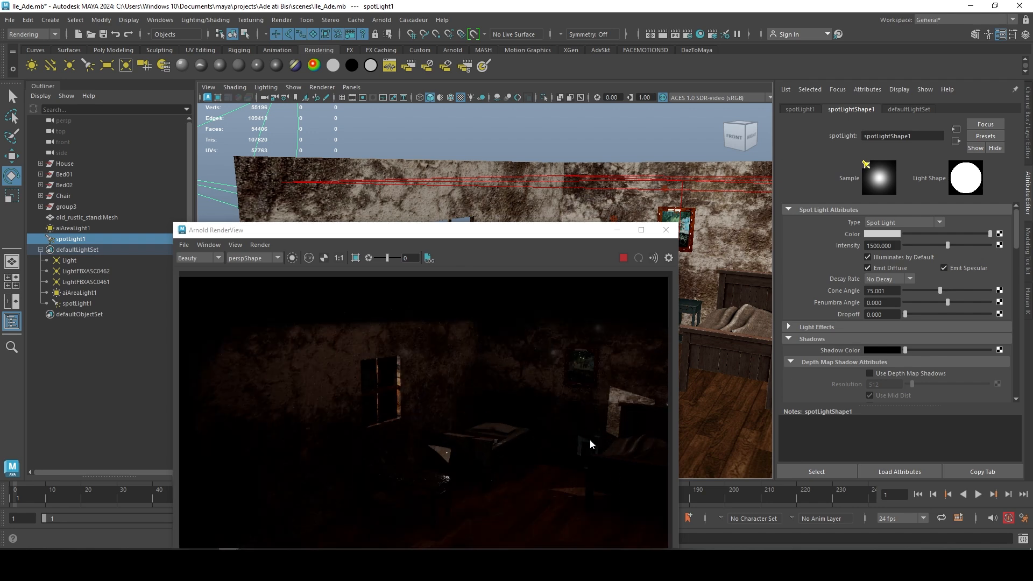
drag(586, 233, 667, 270)
scroll(568, 232, down, 4)
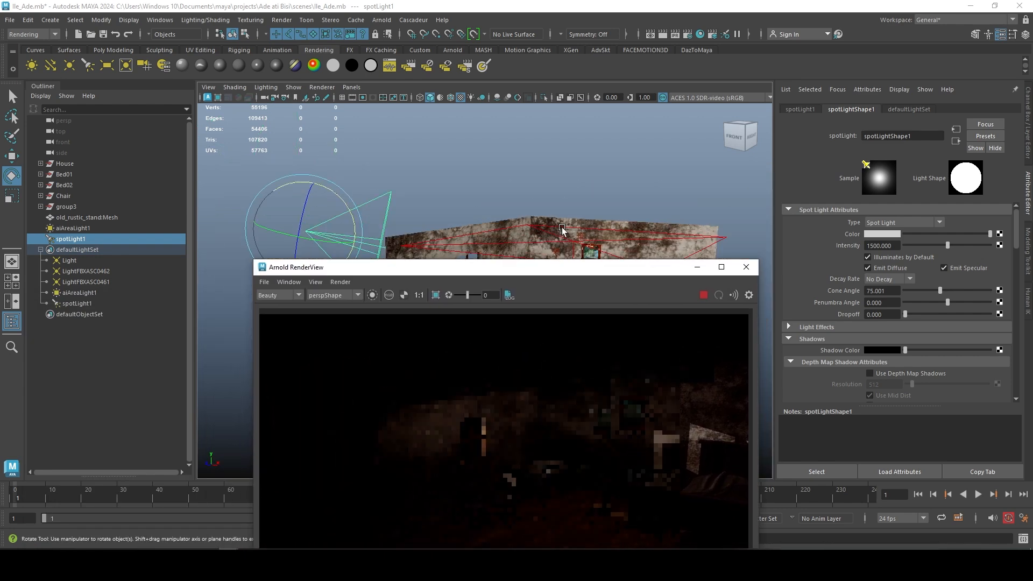
alt+drag(567, 231, 552, 228)
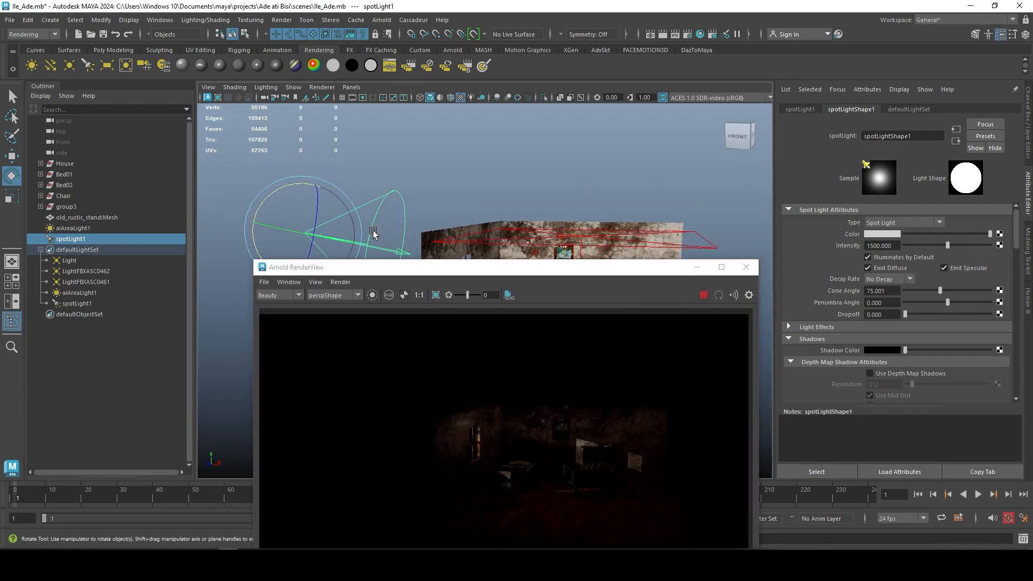
key(w)
drag(315, 186, 314, 205)
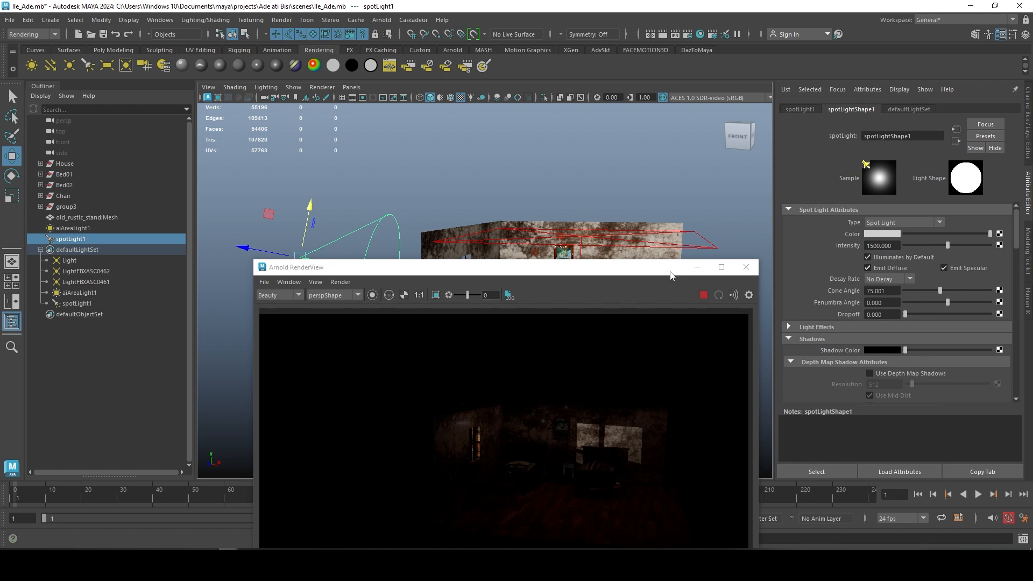
- Move the render window lower and change the spot light's color to the orange in the color history
scroll(654, 450, up, 2)
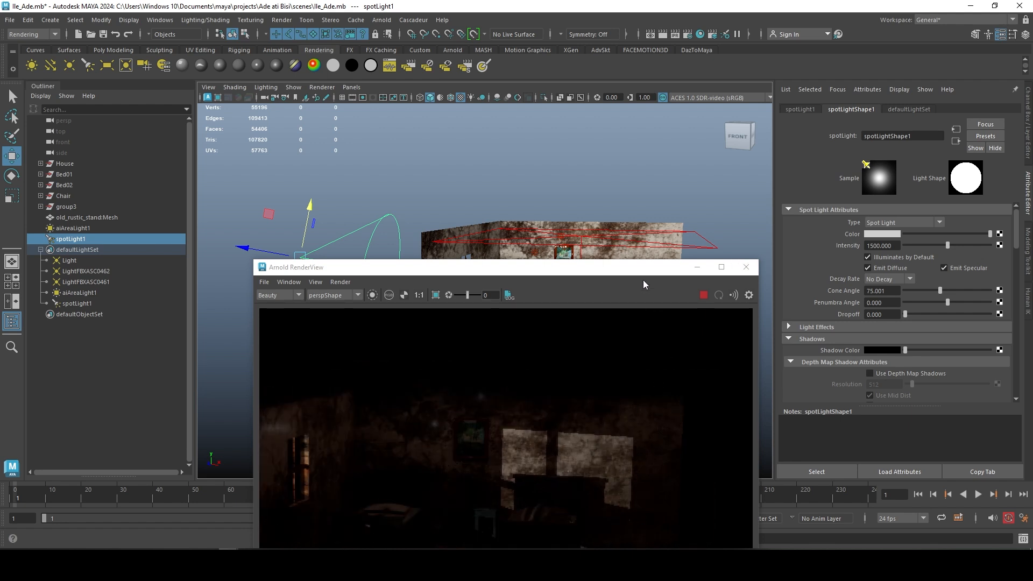
drag(643, 267, 592, 322)
click(888, 235)
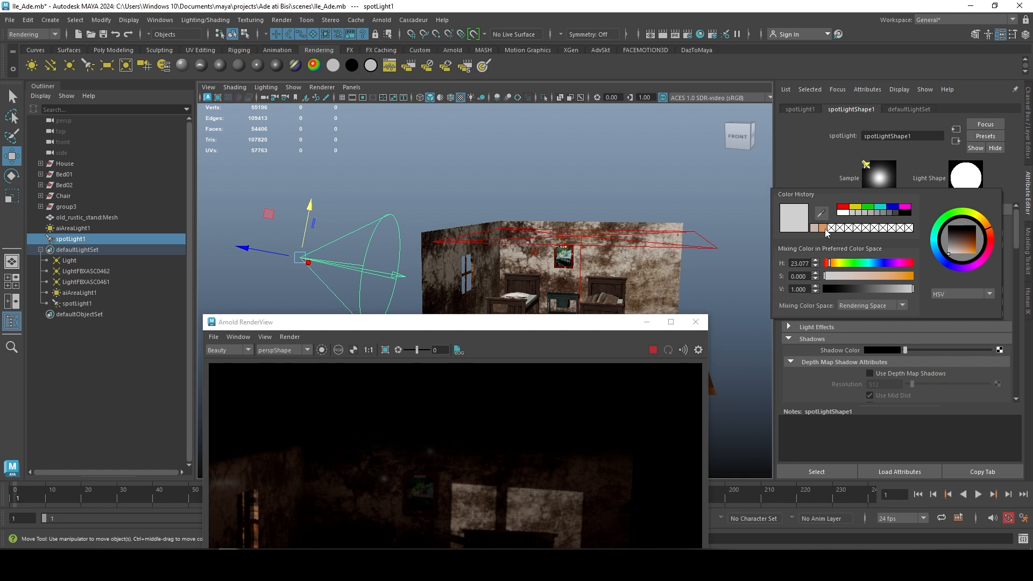
click(826, 231)
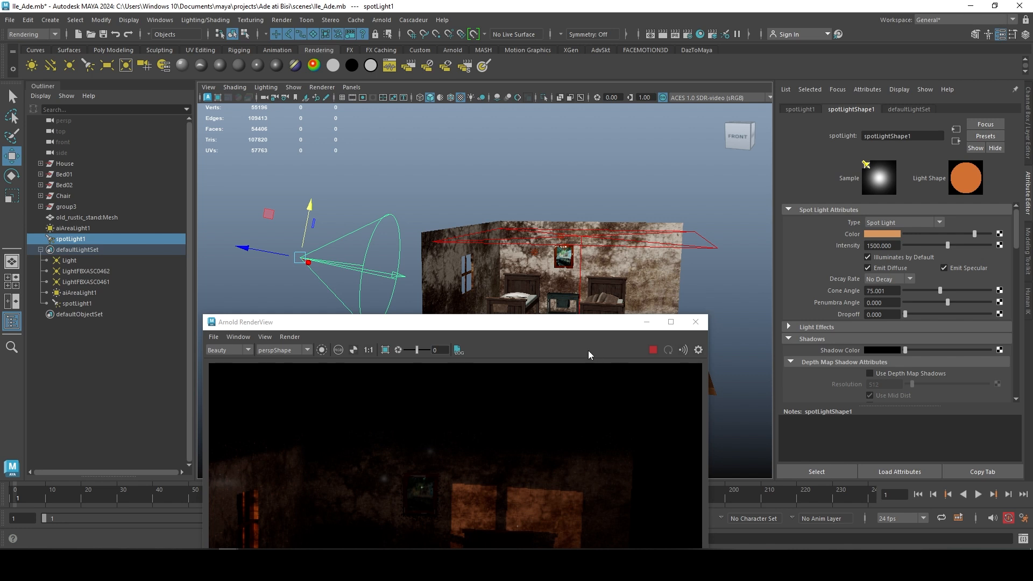
- Move the render window higher and enable depth map shadows on the spot light
drag(587, 328, 634, 242)
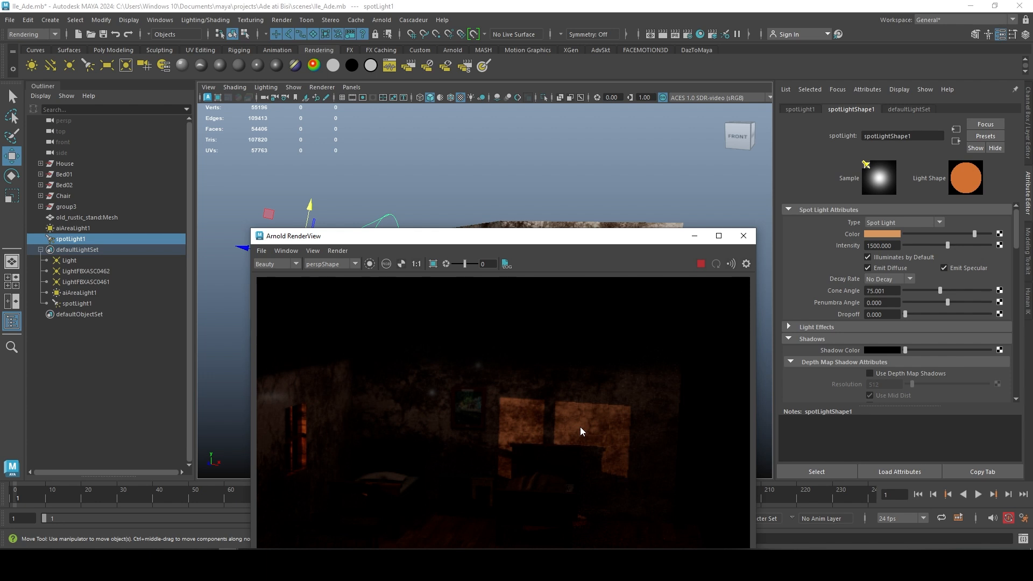
drag(579, 248, 573, 163)
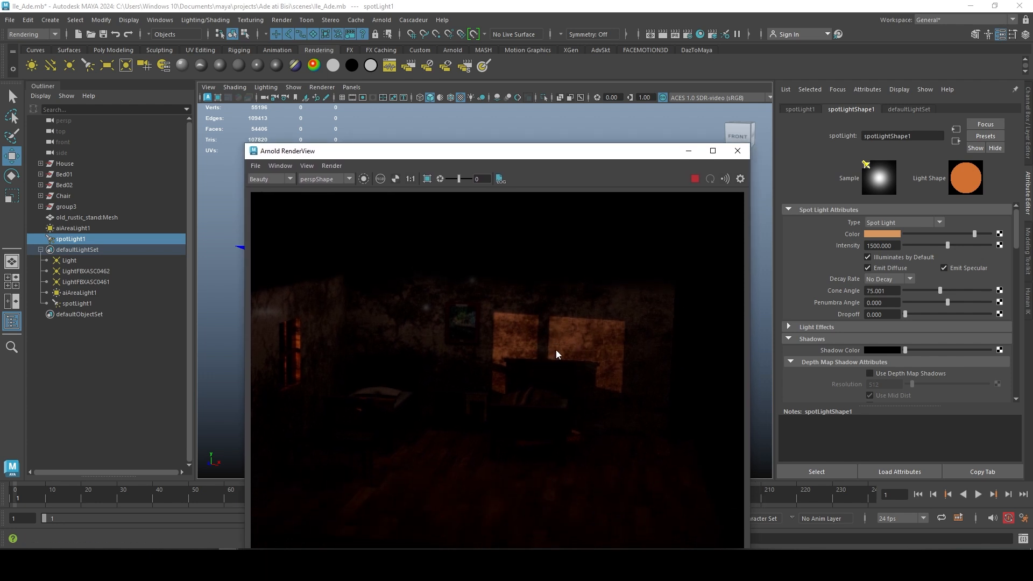
scroll(823, 336, down, 5)
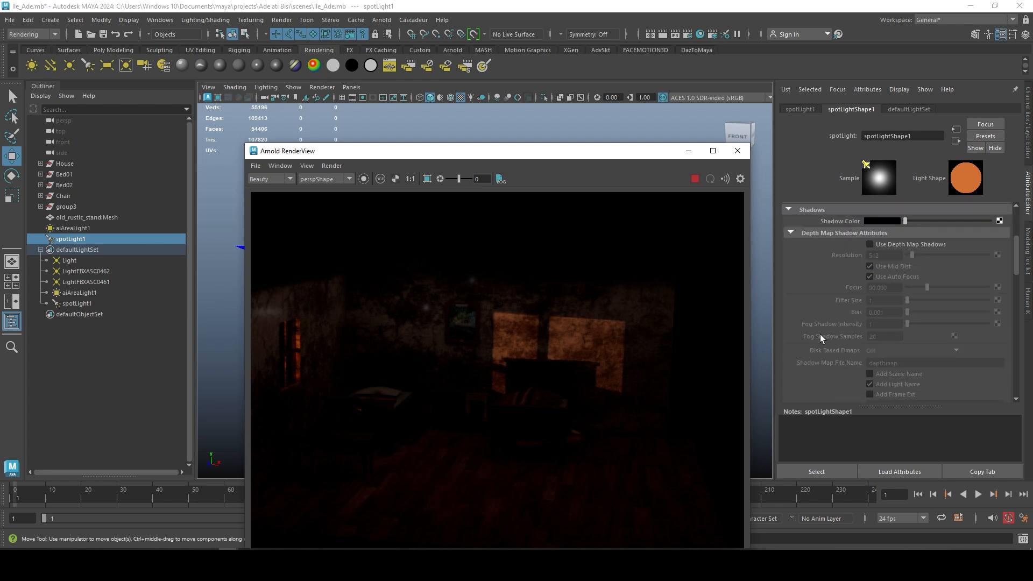
scroll(820, 334, down, 8)
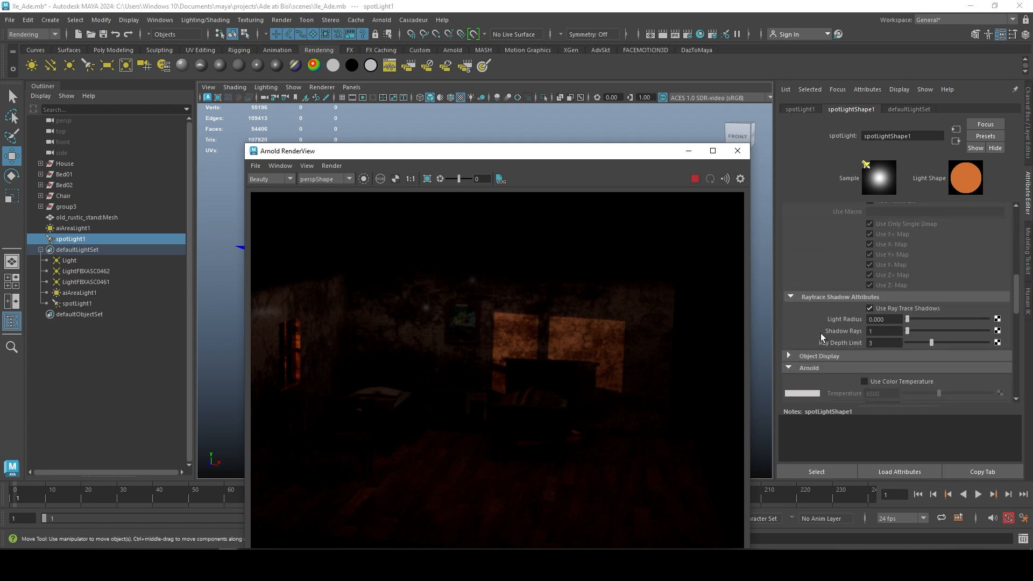
scroll(821, 334, up, 3)
scroll(821, 332, up, 3)
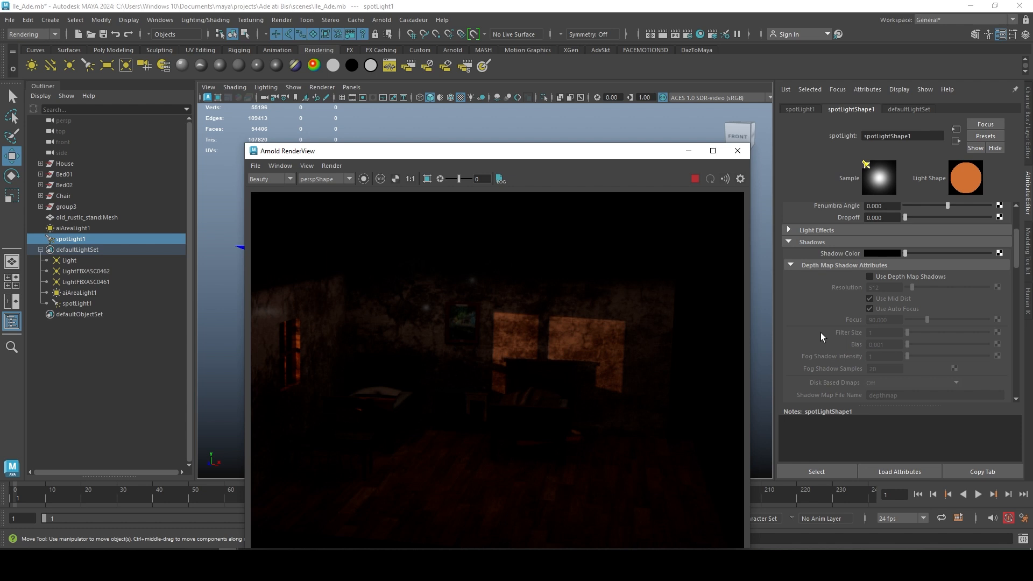
click(870, 277)
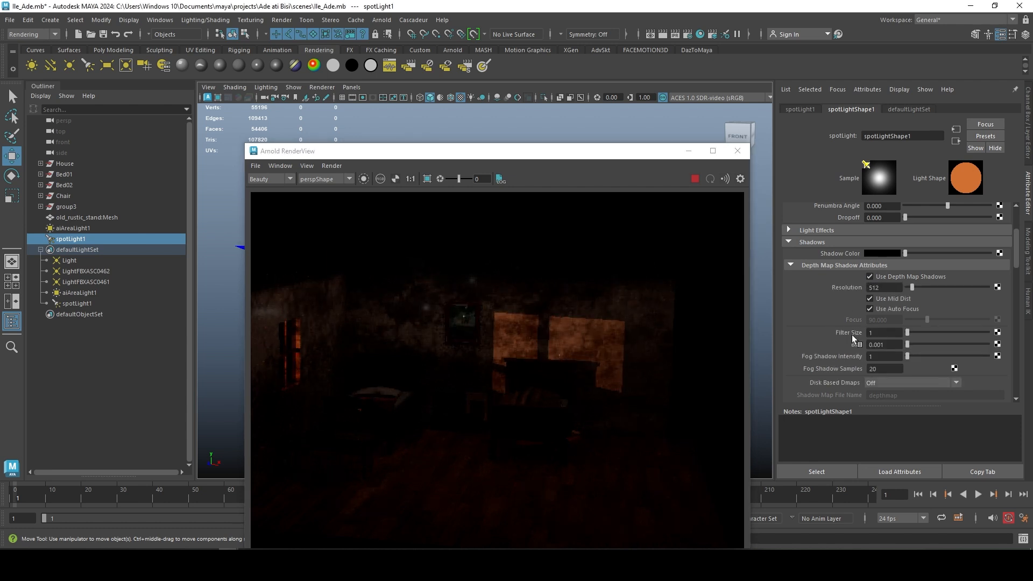
- Soften the spot light's shadows by setting its Arnold radius to 0.260 and samples to 3
scroll(854, 339, down, 6)
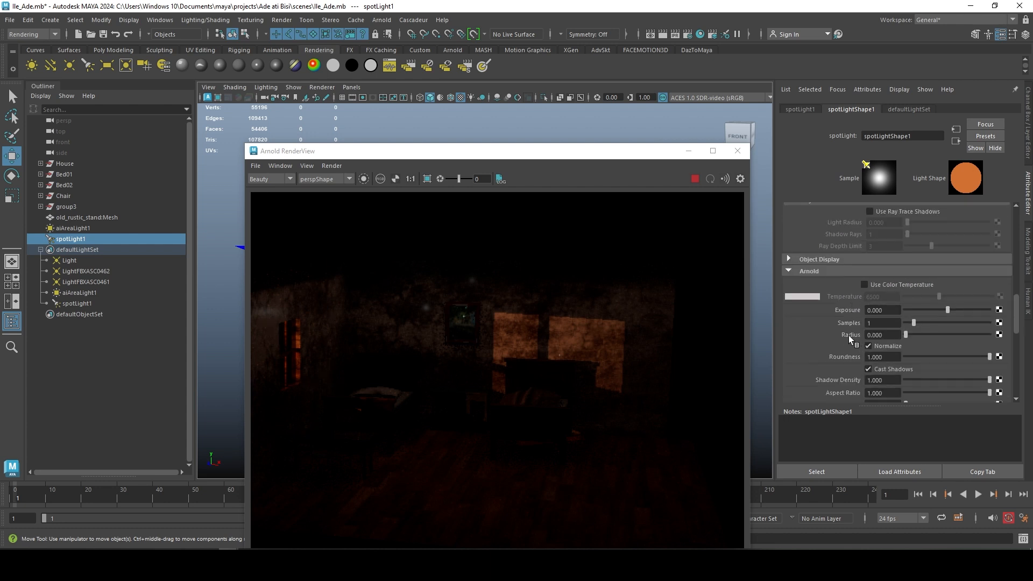
click(789, 273)
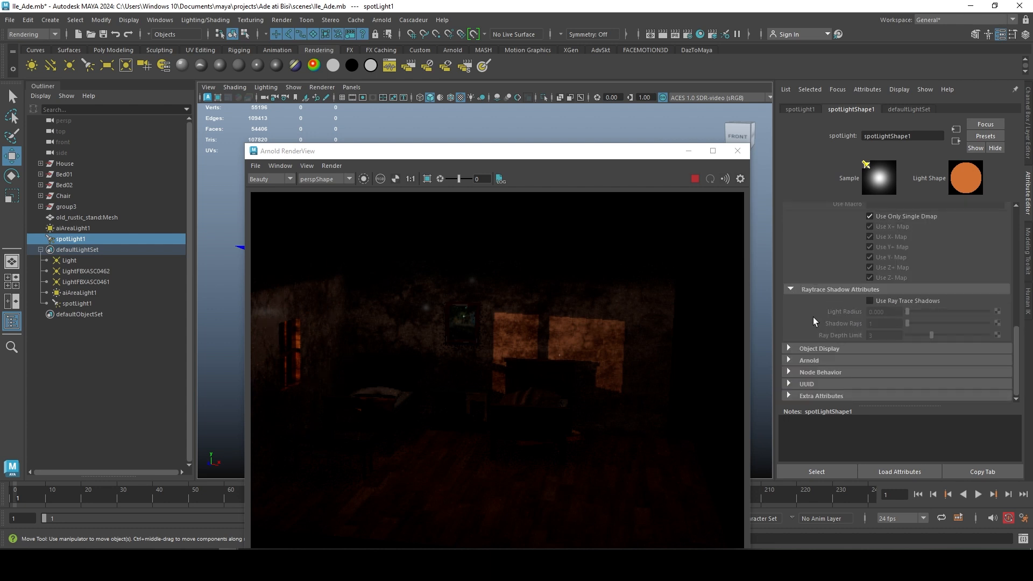
click(789, 361)
scroll(840, 371, down, 3)
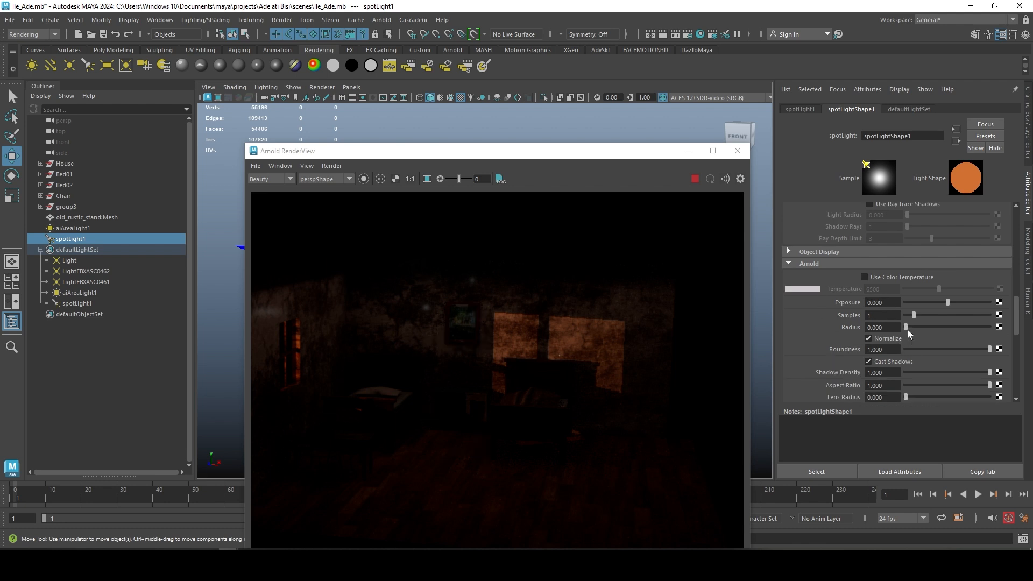
drag(910, 330, 909, 328)
drag(918, 315, 925, 315)
drag(925, 315, 927, 317)
- Try a fully desaturated color on aiAreaLight1, and bring back a pale warm tint
click(79, 231)
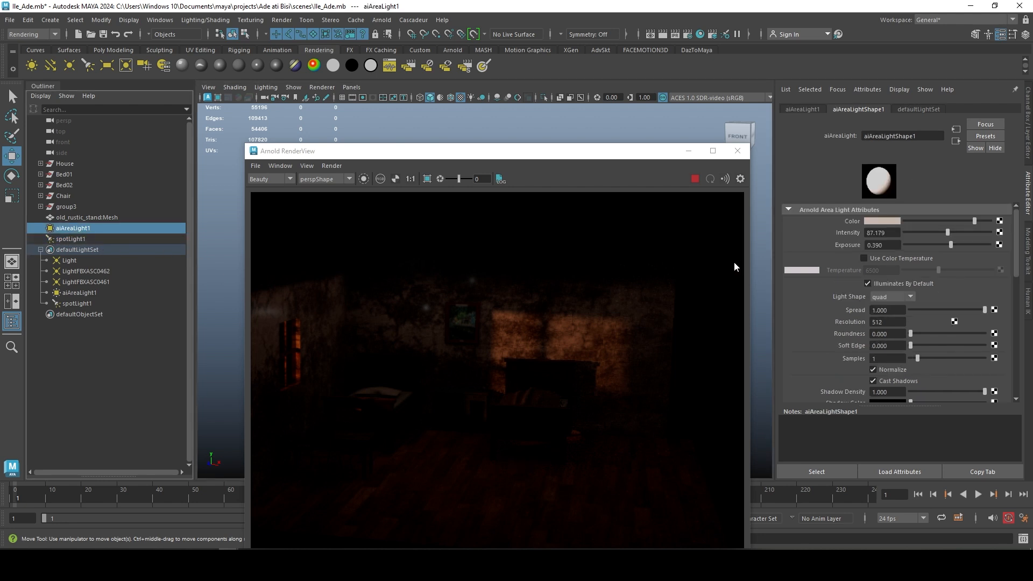
click(880, 221)
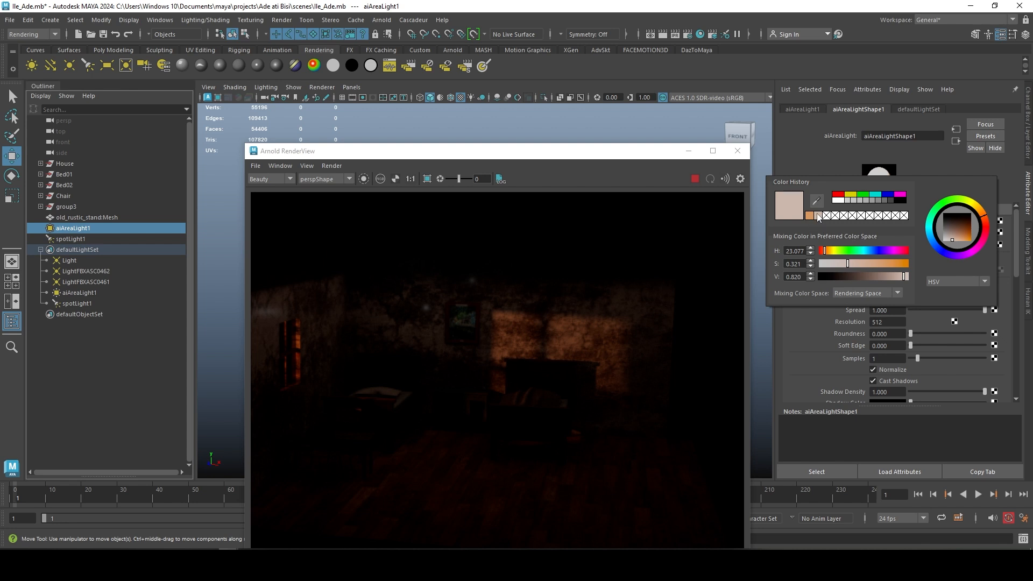
drag(887, 265, 839, 268)
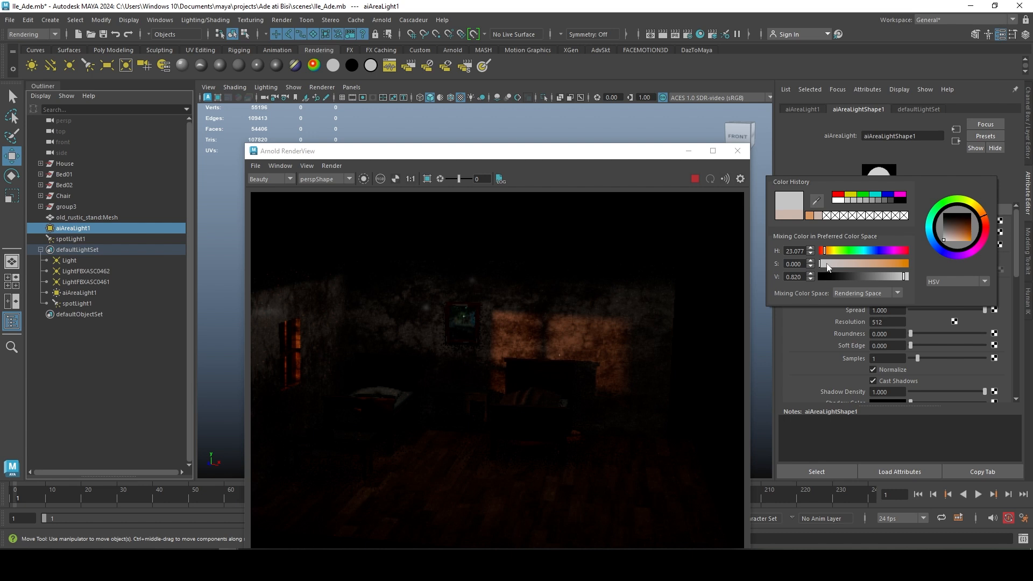
drag(829, 268, 844, 267)
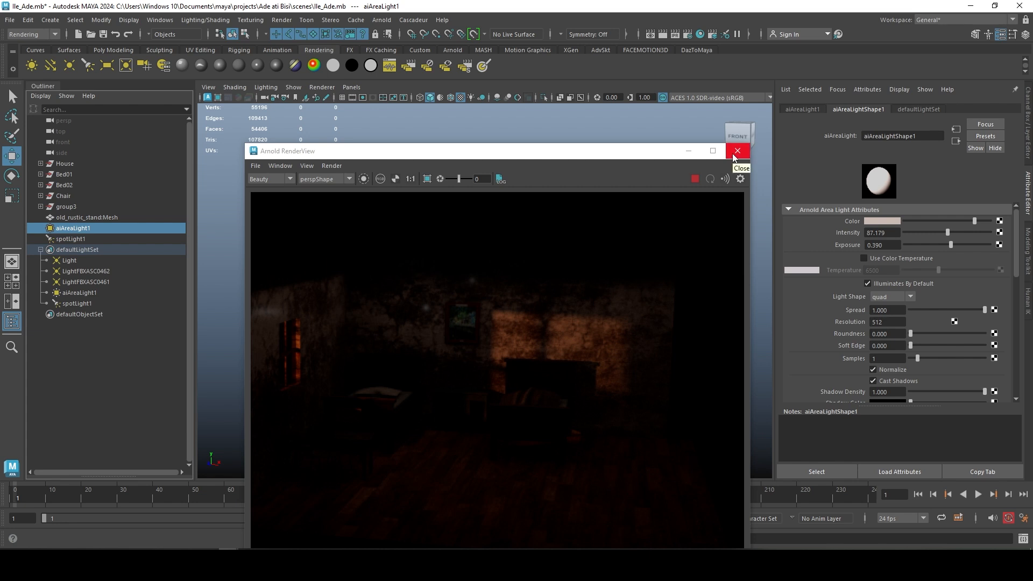
- Inspect the window light on the wall in the render and set the spot light's intensity to 2000
scroll(599, 344, up, 4)
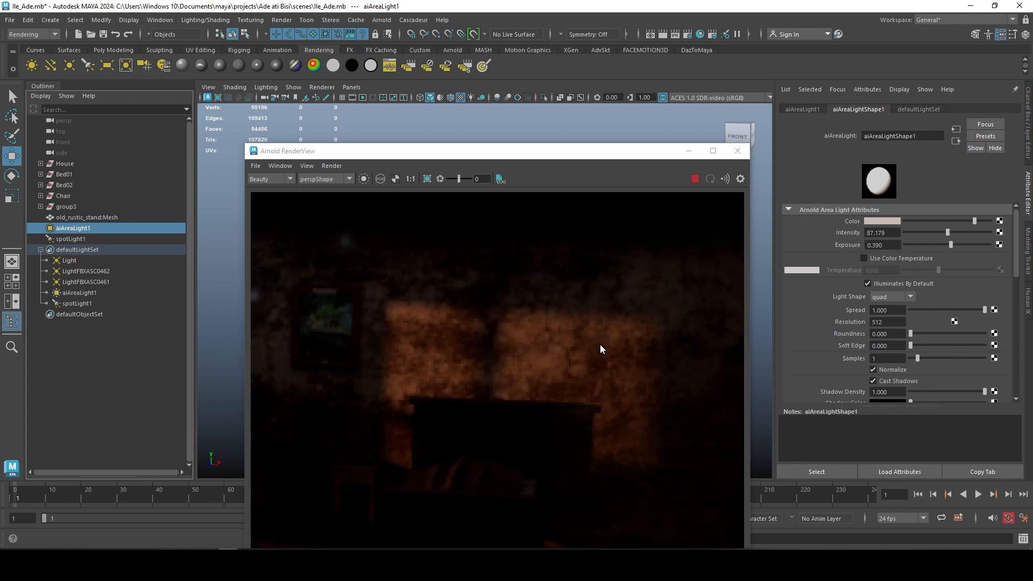
scroll(609, 355, down, 6)
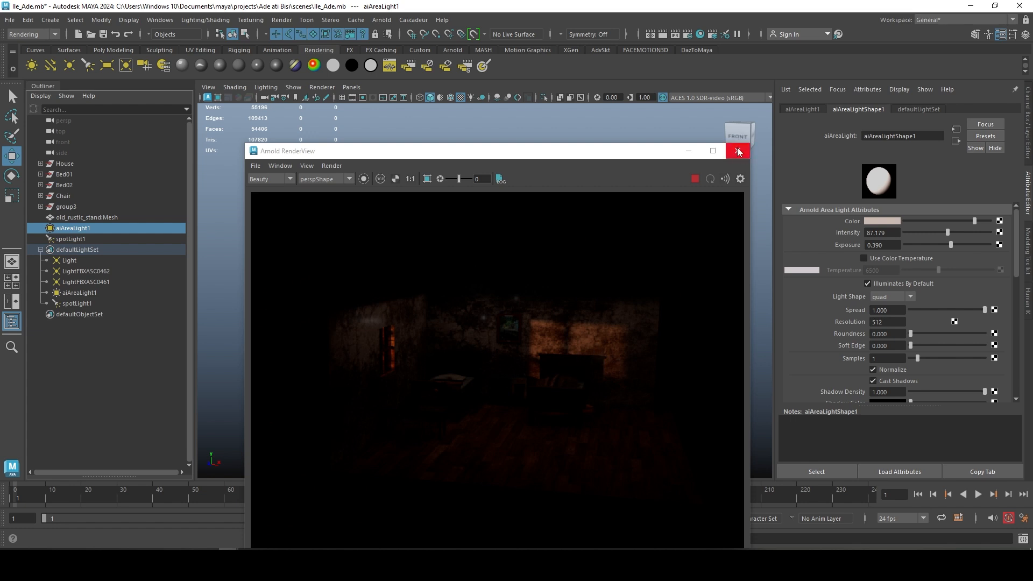
click(72, 239)
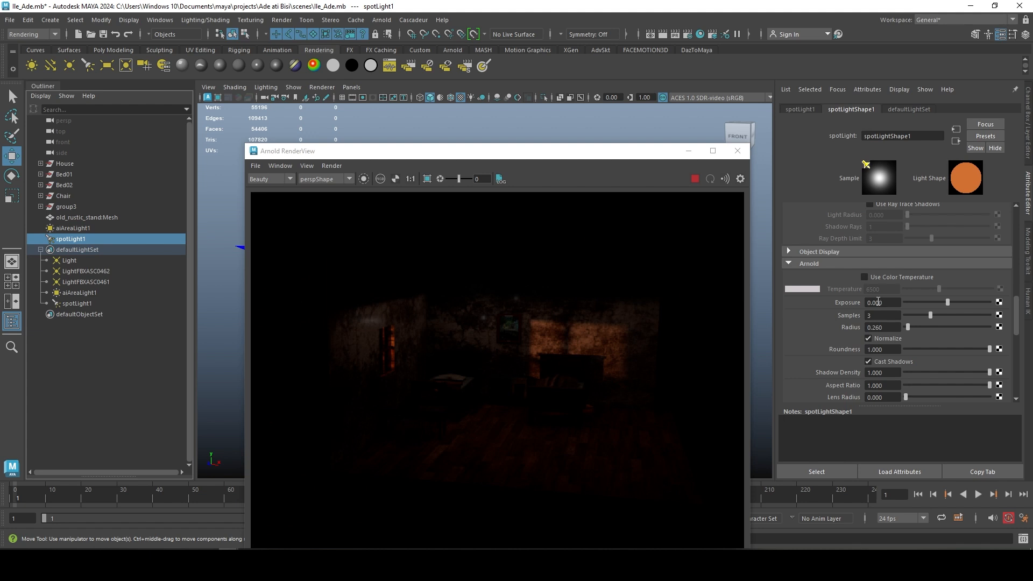
drag(1016, 312, 1017, 215)
double_click(889, 246)
text(200)
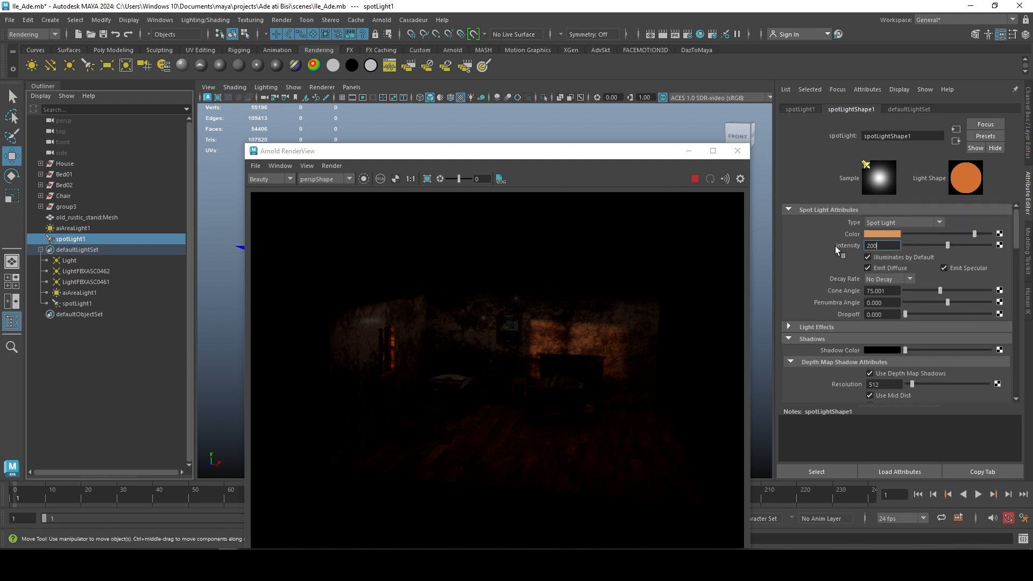
key(Return)
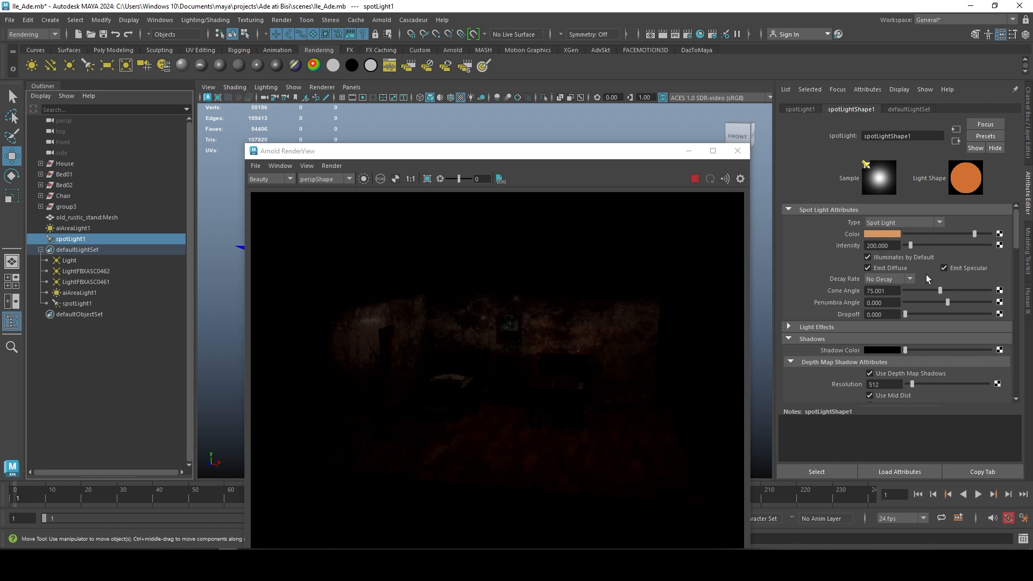
drag(894, 246, 851, 244)
text(200)
key(Return)
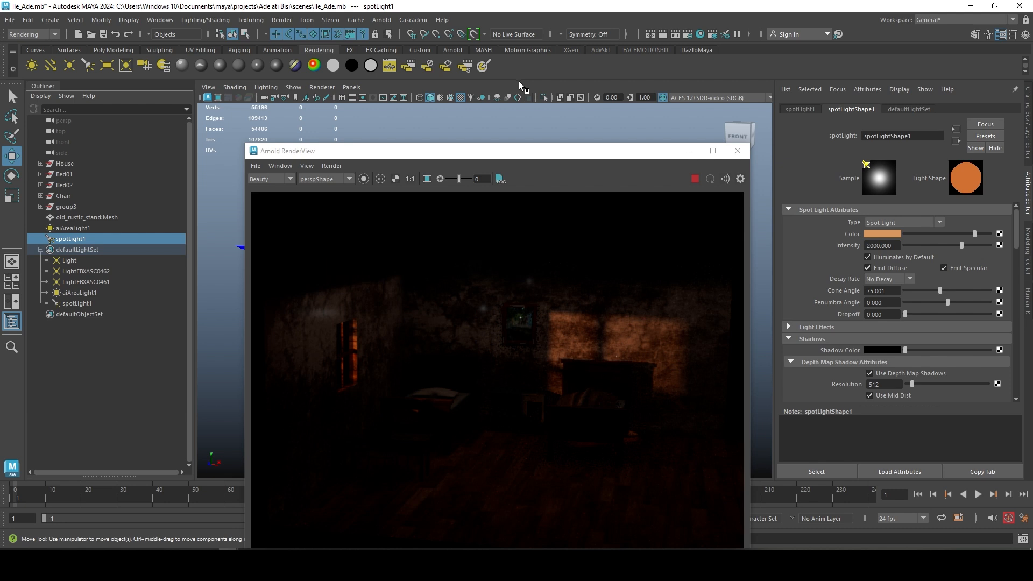
- Create an aiAtmosphereVolume as the scene's atmosphere in the Arnold render settings and close the settings
click(689, 35)
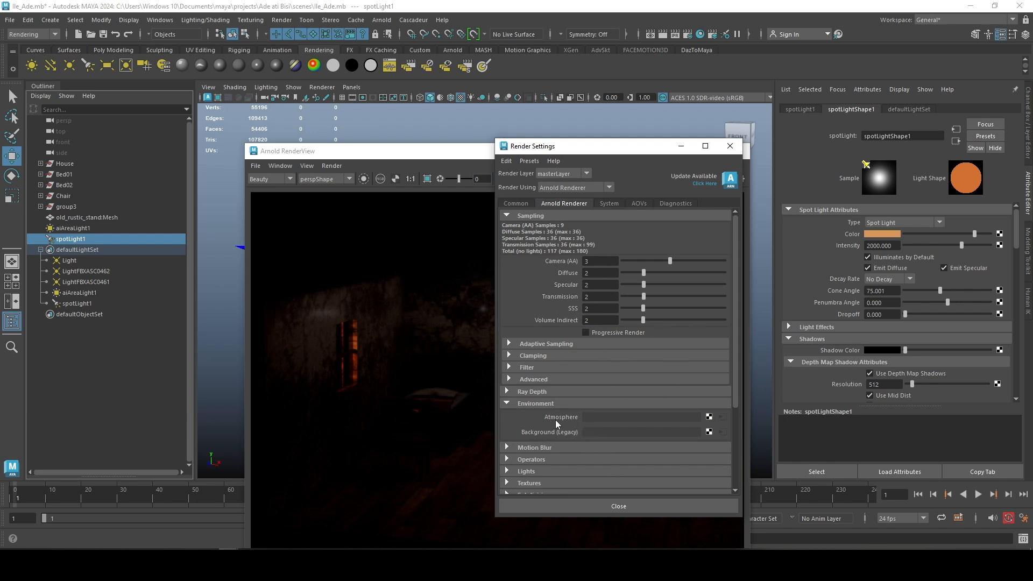
click(710, 418)
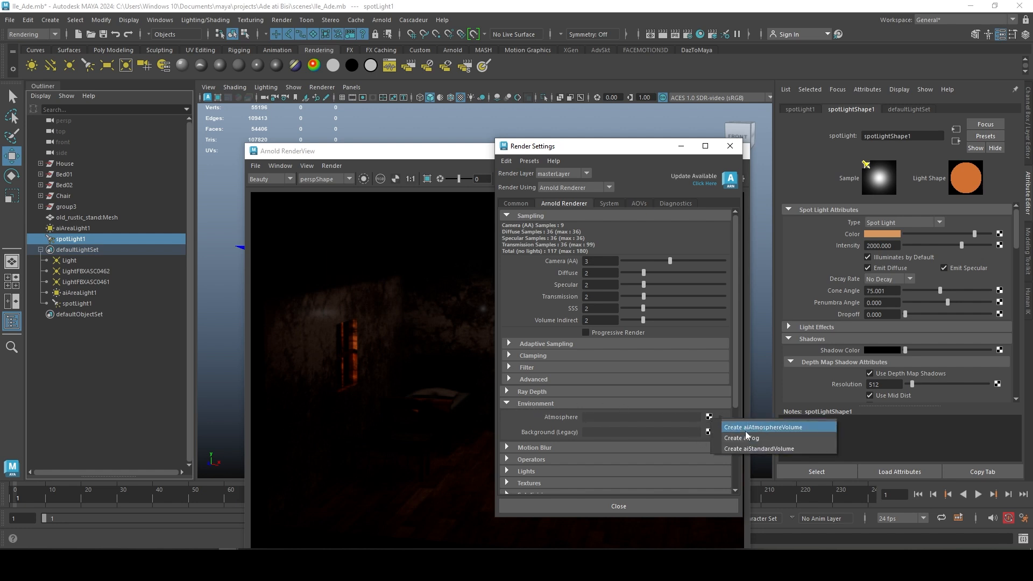
click(809, 427)
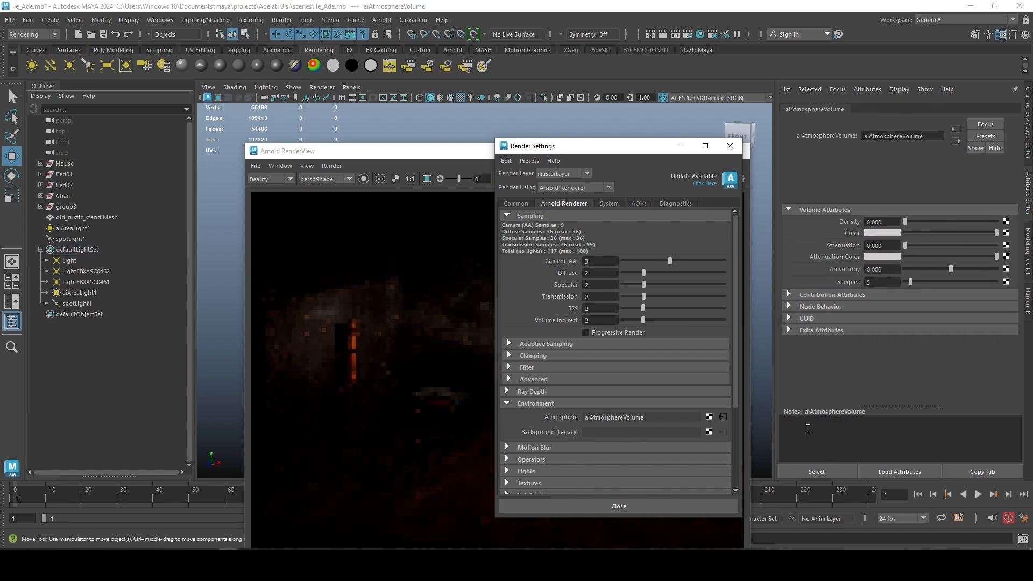
click(730, 146)
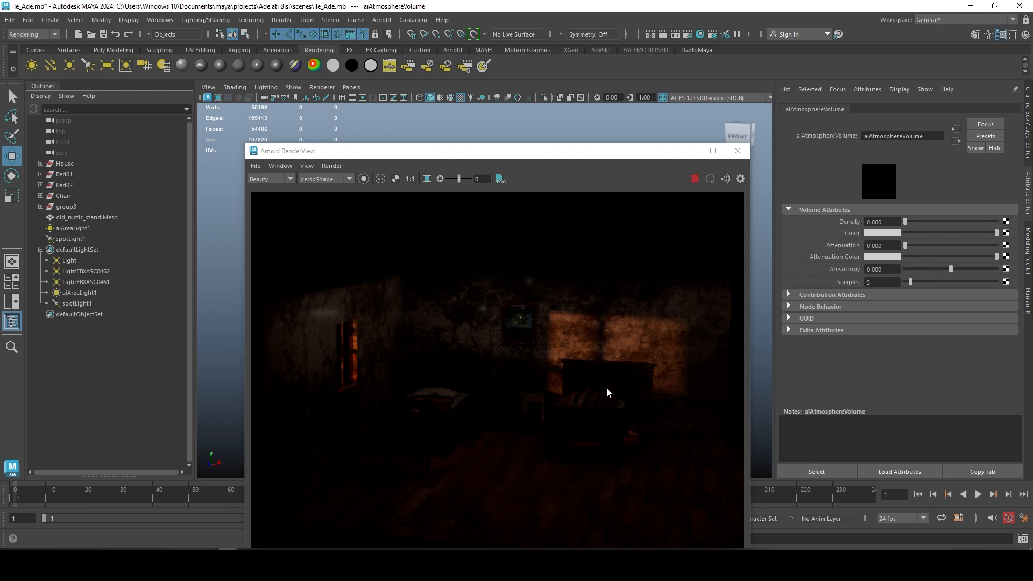
- Set the atmosphere volume's density to 0.030 and inspect the haze in the render
click(908, 223)
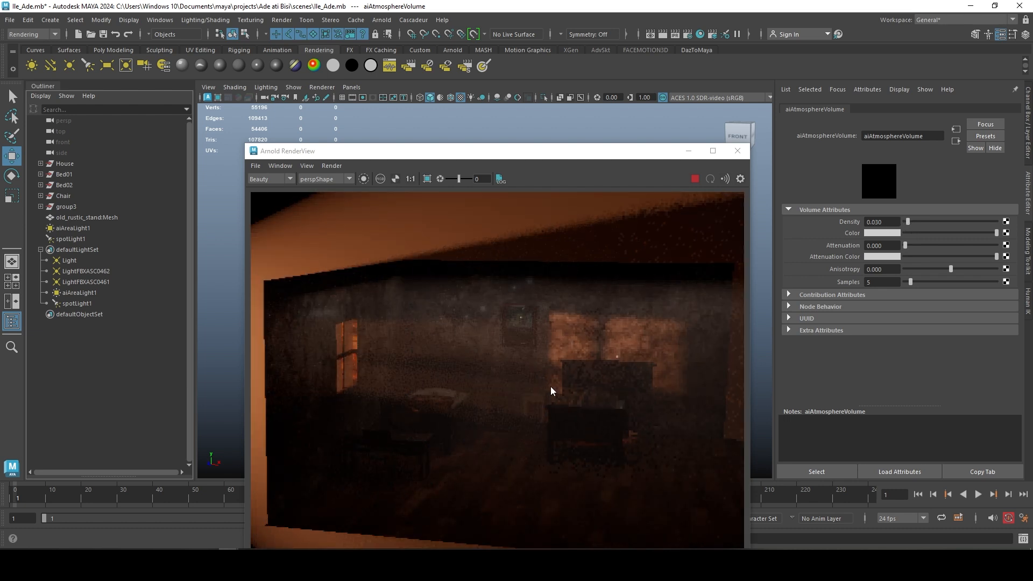
scroll(529, 387, up, 2)
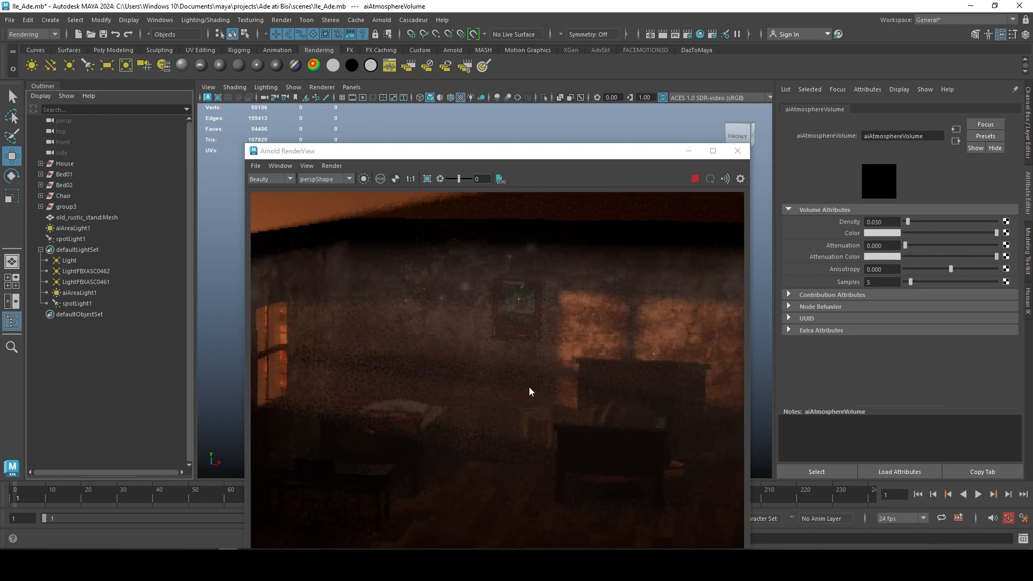
drag(581, 152, 585, 70)
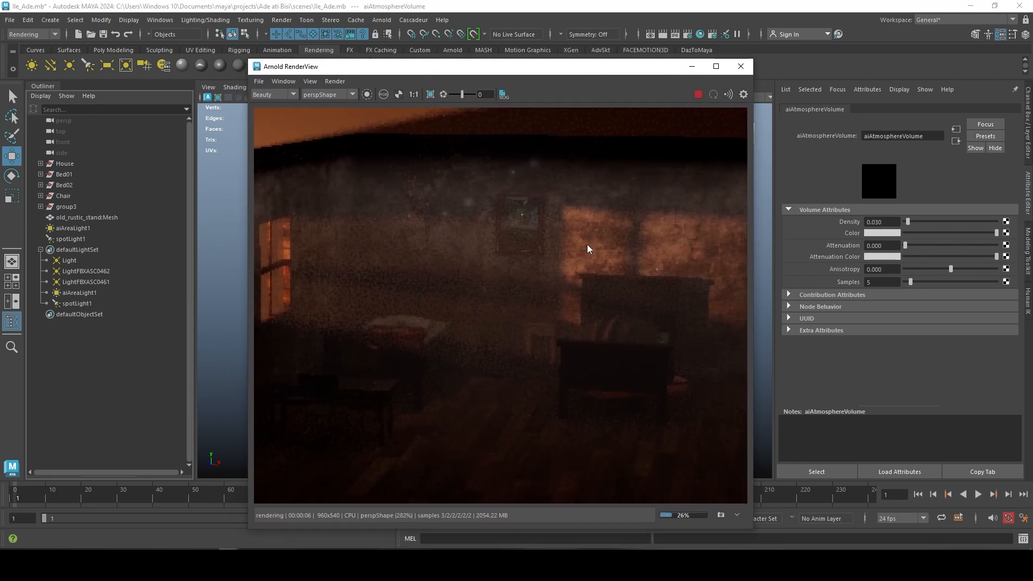
scroll(585, 251, down, 3)
scroll(585, 254, up, 2)
scroll(586, 264, down, 2)
scroll(584, 262, up, 2)
- Move the render window off the viewport and bring the perspective camera inside the room, facing the beds' back wall
drag(470, 66, 470, 246)
drag(222, 87, 96, 170)
scroll(643, 289, up, 5)
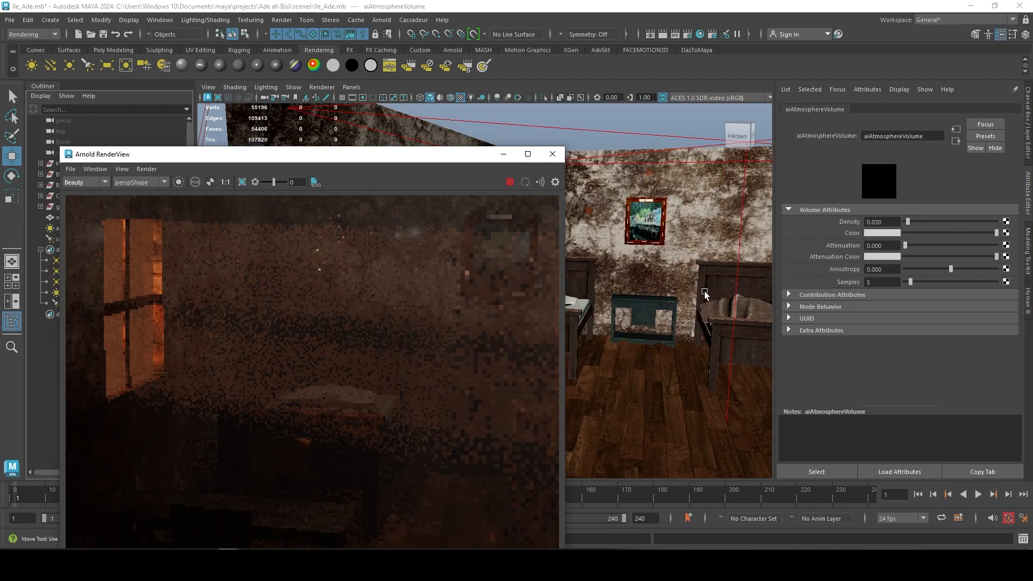
alt+drag(680, 320, 710, 321)
alt+middle_drag(721, 319, 677, 313)
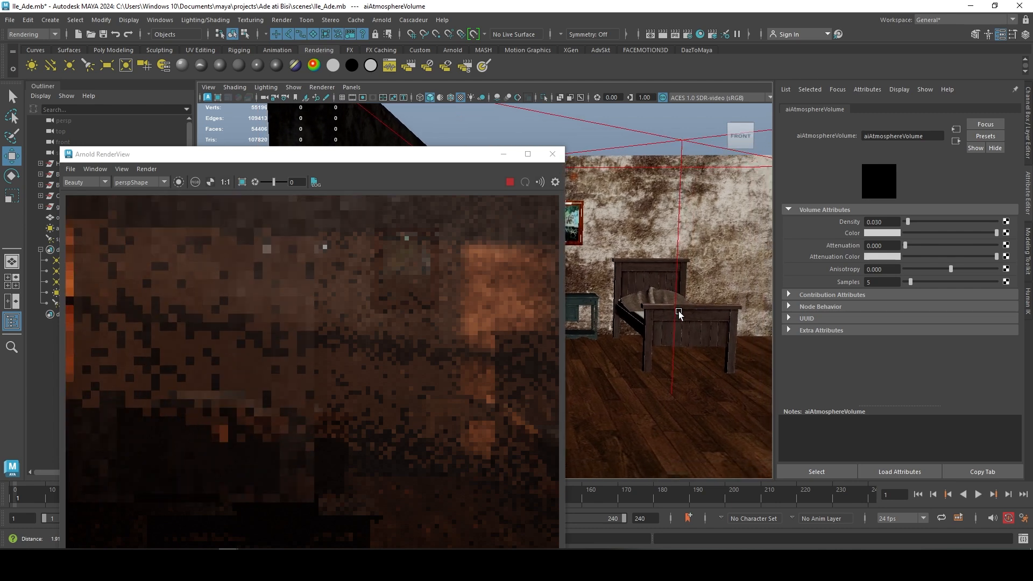
- Show the resolution gate and gate mask in the perspective view, and clear the render window from the gated area
click(363, 98)
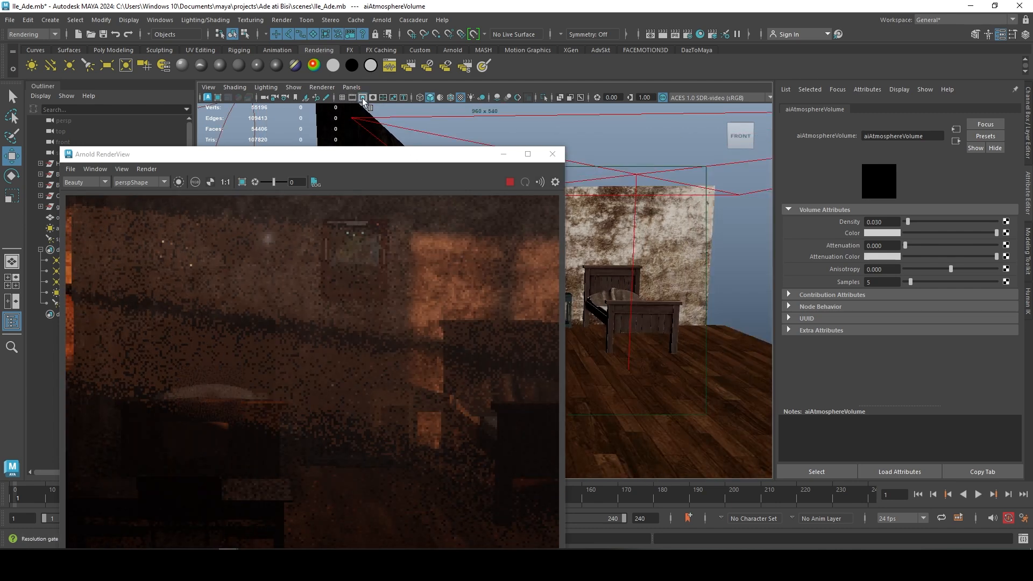
click(373, 98)
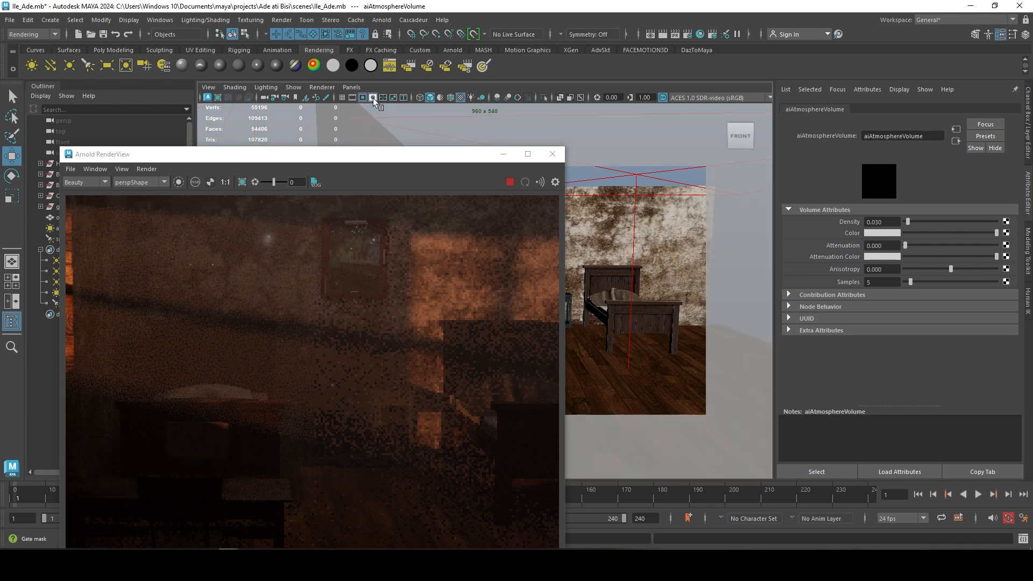
drag(450, 155, 250, 155)
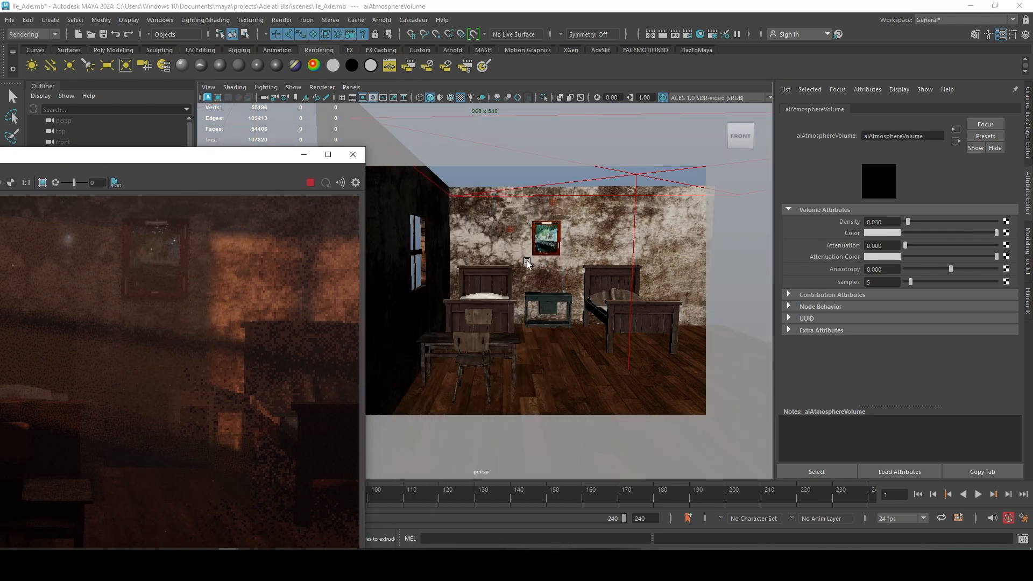
- Frame both beds and the wall picture closely within the resolution gate, and bring the whole render into view
scroll(524, 250, down, 2)
scroll(526, 255, up, 4)
alt+middle_drag(591, 276, 549, 268)
scroll(538, 267, down, 2)
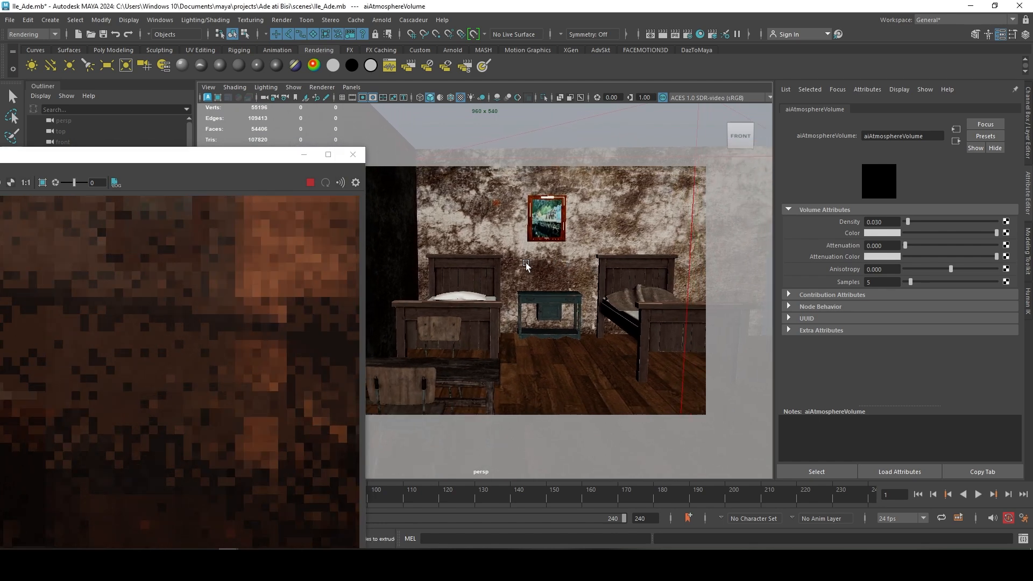
scroll(600, 263, down, 2)
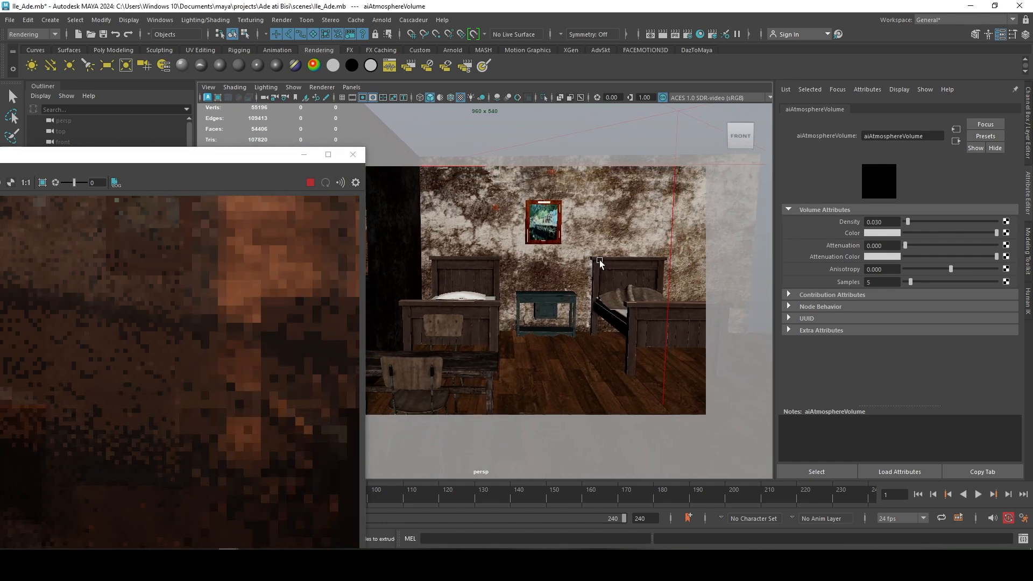
scroll(272, 276, down, 3)
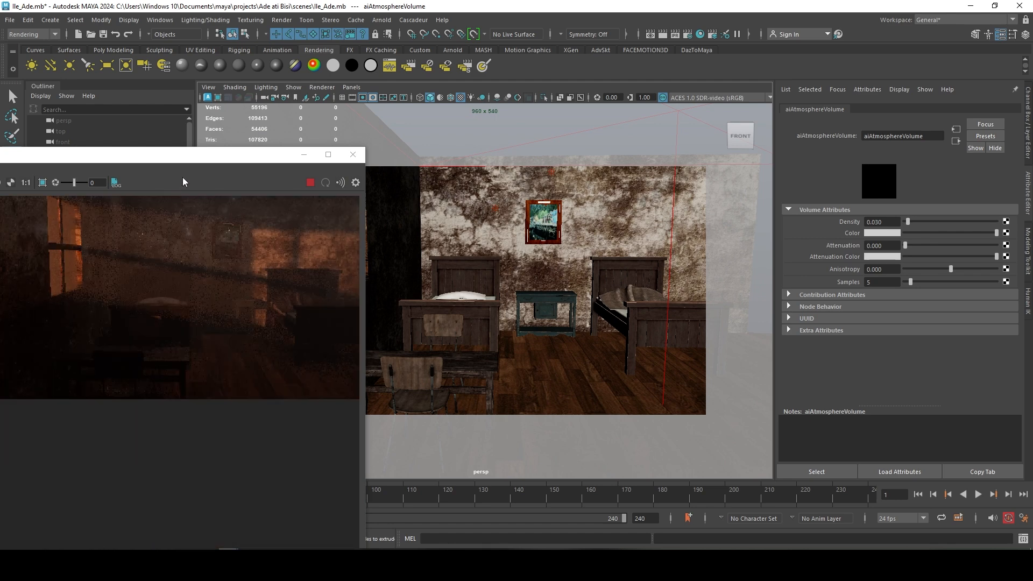
drag(211, 156, 470, 126)
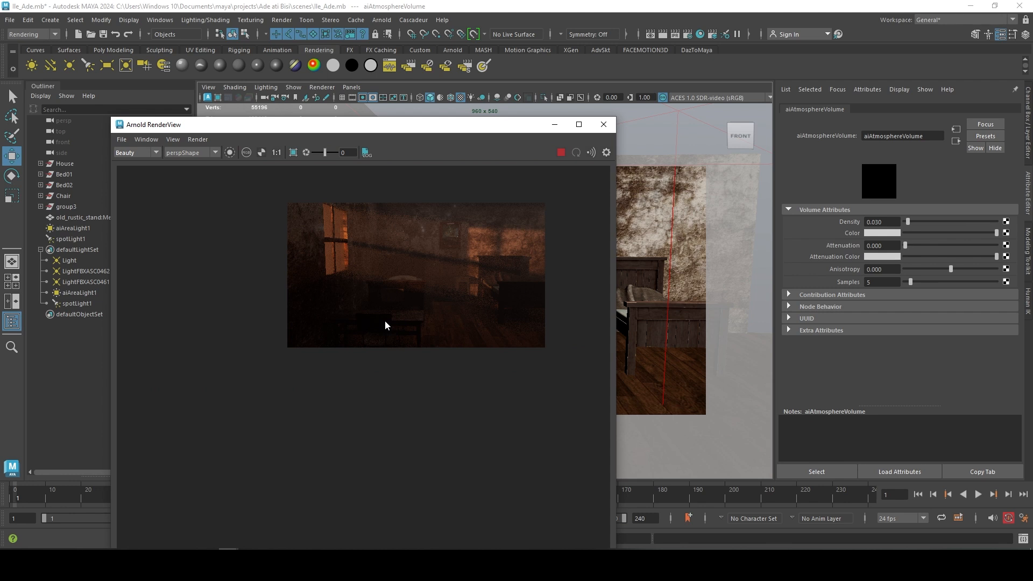
- Try atmosphere volume densities of 0.095 and 0.006 and compare the haze in the enlarged render
scroll(392, 318, up, 1)
middle_drag(480, 308, 407, 412)
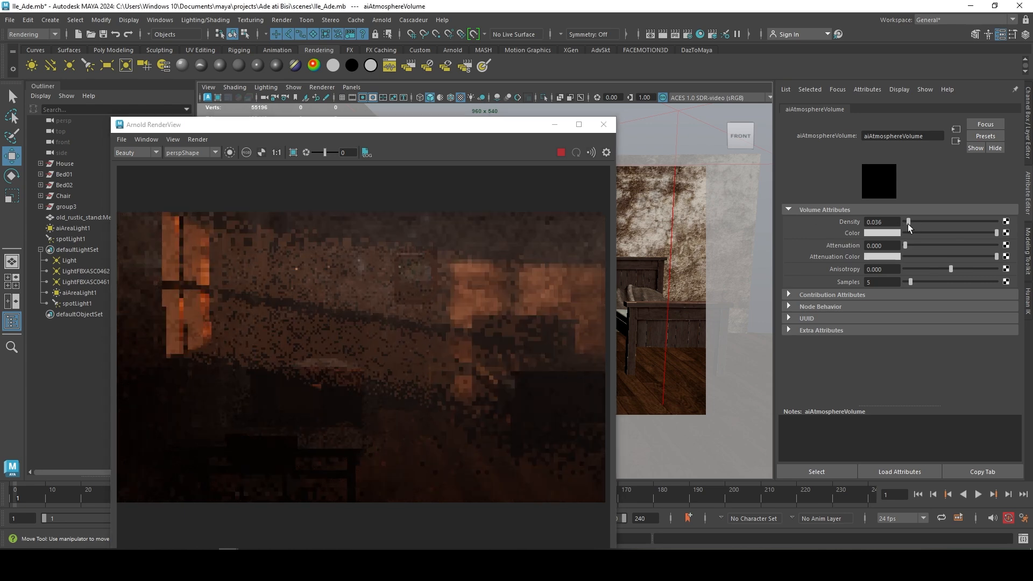
drag(909, 223, 915, 222)
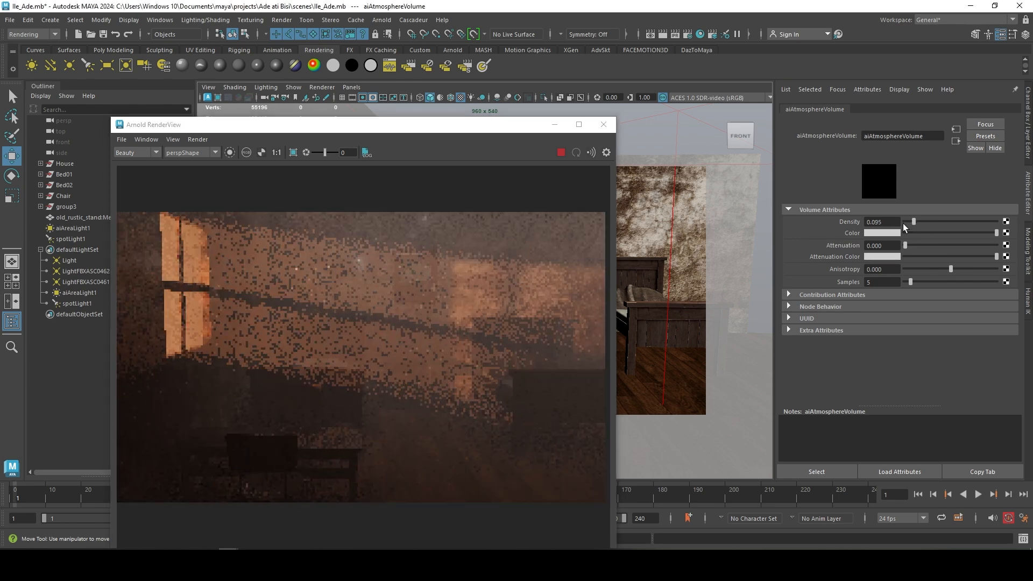
click(908, 222)
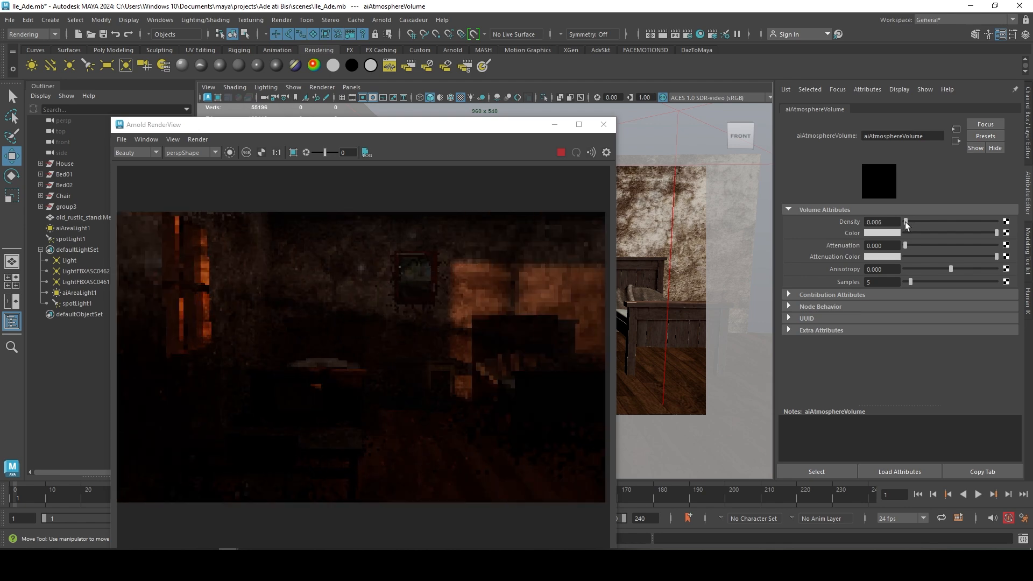
- Set the atmosphere volume's density back to 0.030
drag(908, 221, 878, 225)
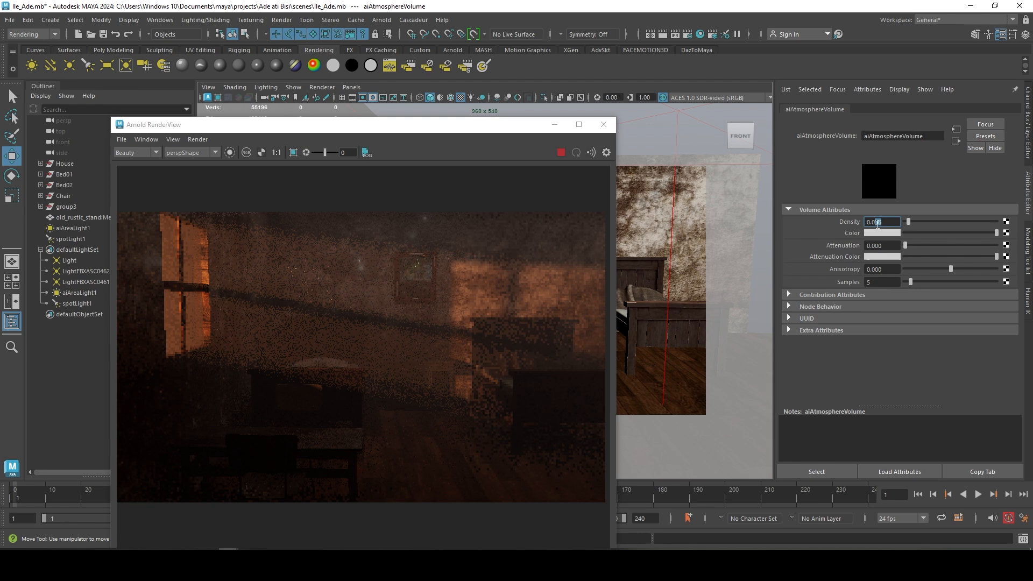
text(30)
key(Return)
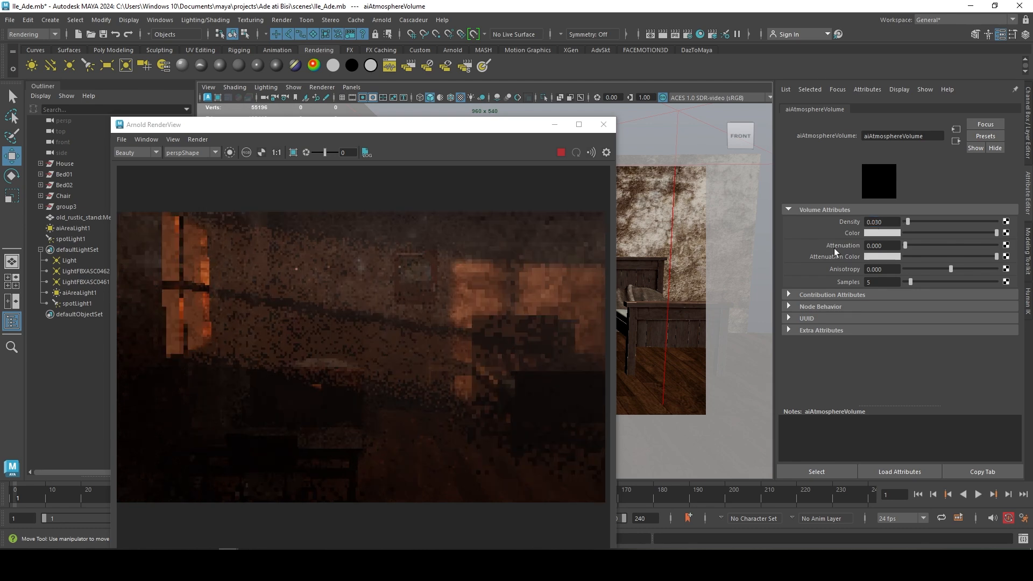
- Examine the haze and window light in the refined render, and move the render window clear of the Outliner
scroll(436, 370, down, 2)
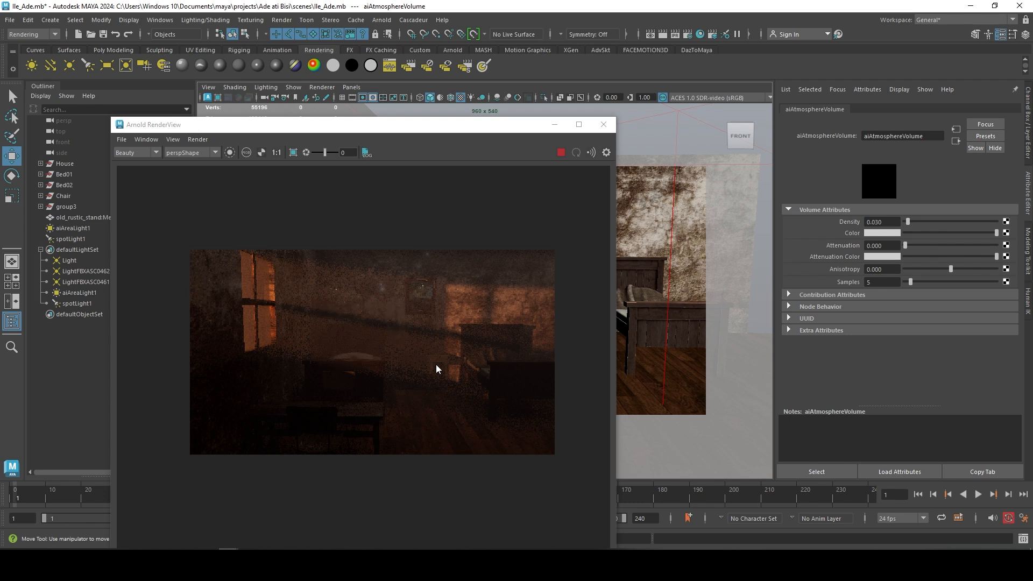
scroll(436, 365, up, 2)
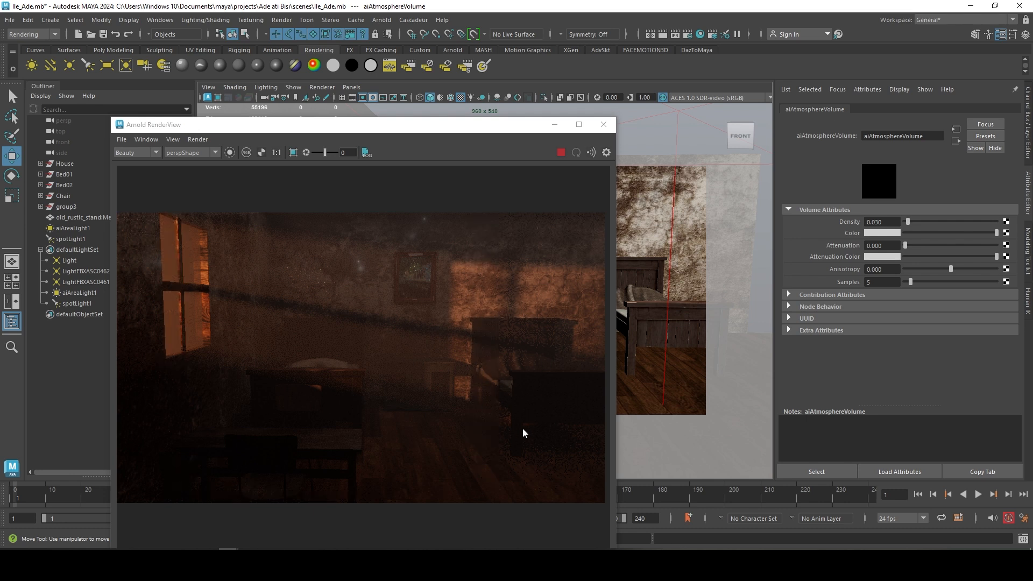
drag(439, 131, 541, 110)
scroll(554, 360, down, 2)
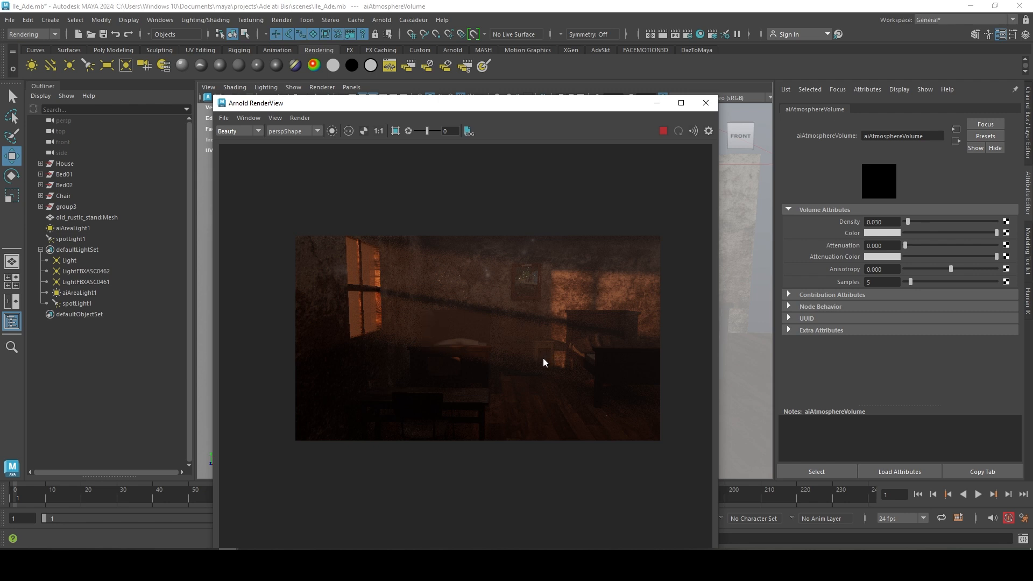
scroll(600, 382, up, 1)
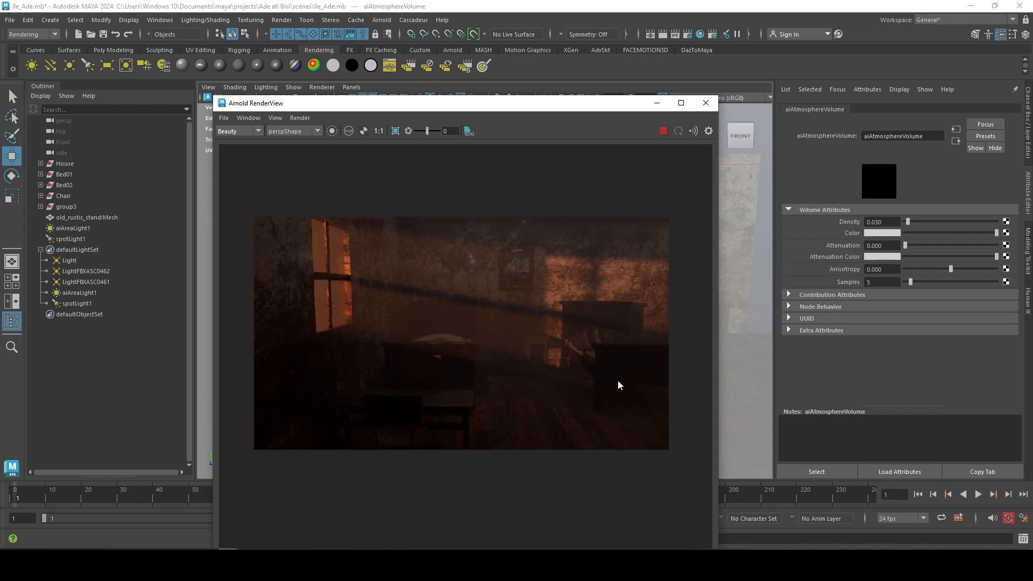